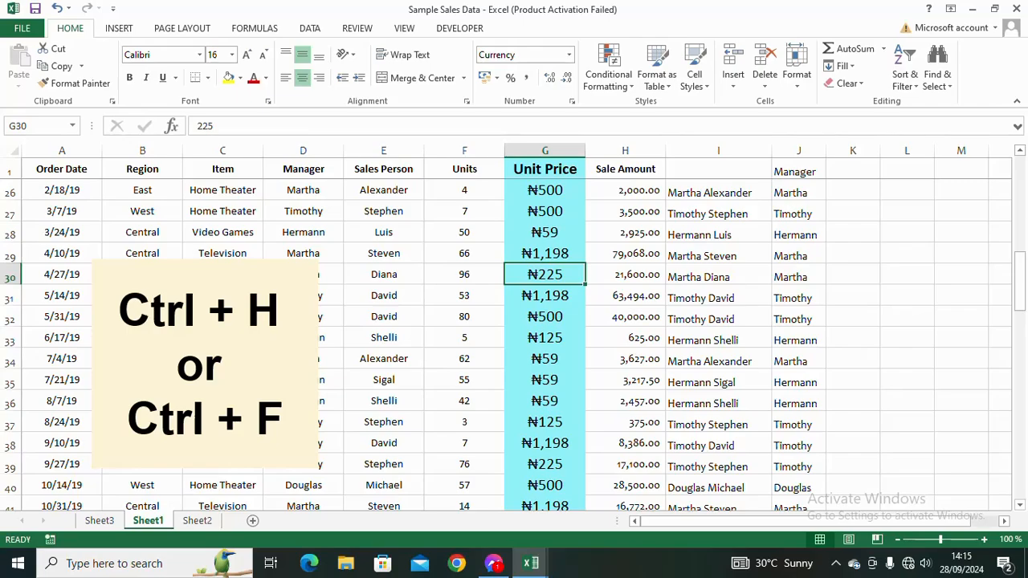
- Replace every occurrence of Steven with Stephen in the sales data using Find and Replace, then close the dialog
{"action": "left_click", "coordinate": [223, 358]}
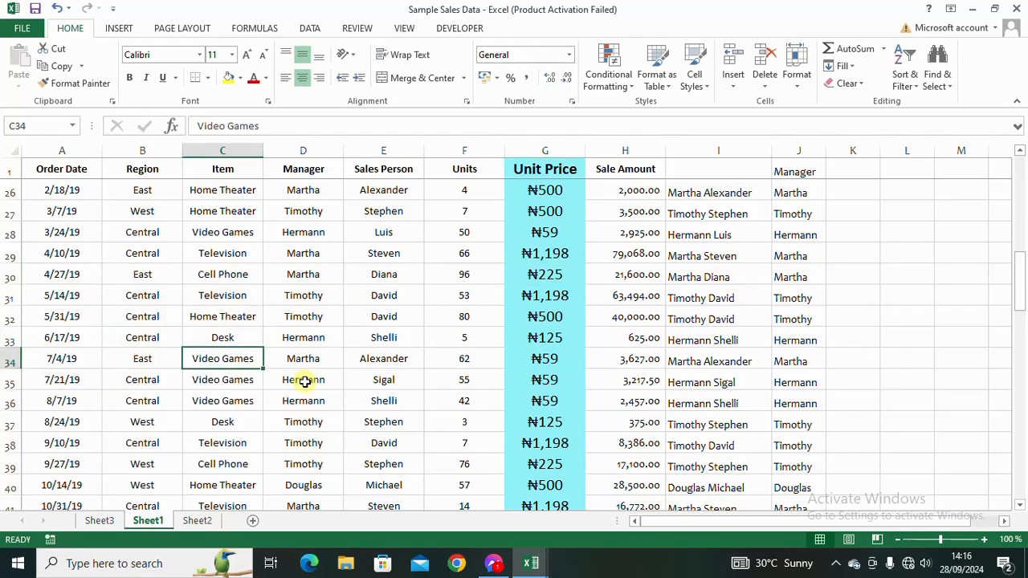
{"action": "scroll", "coordinate": [305, 382], "scroll_direction": "down", "scroll_amount": 4}
{"action": "scroll", "coordinate": [305, 381], "scroll_direction": "down", "scroll_amount": 4}
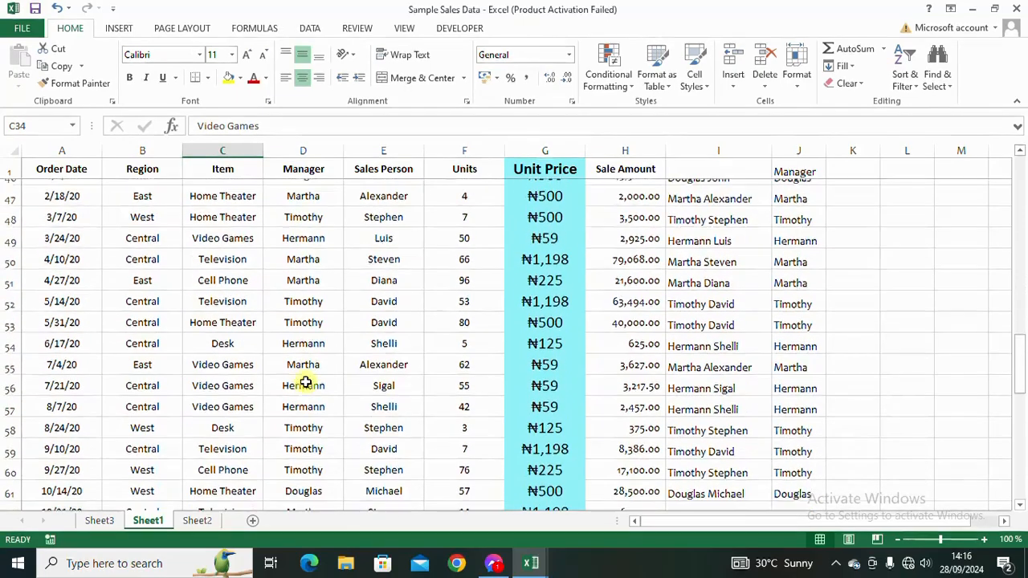
{"action": "scroll", "coordinate": [306, 381], "scroll_direction": "down", "scroll_amount": 2}
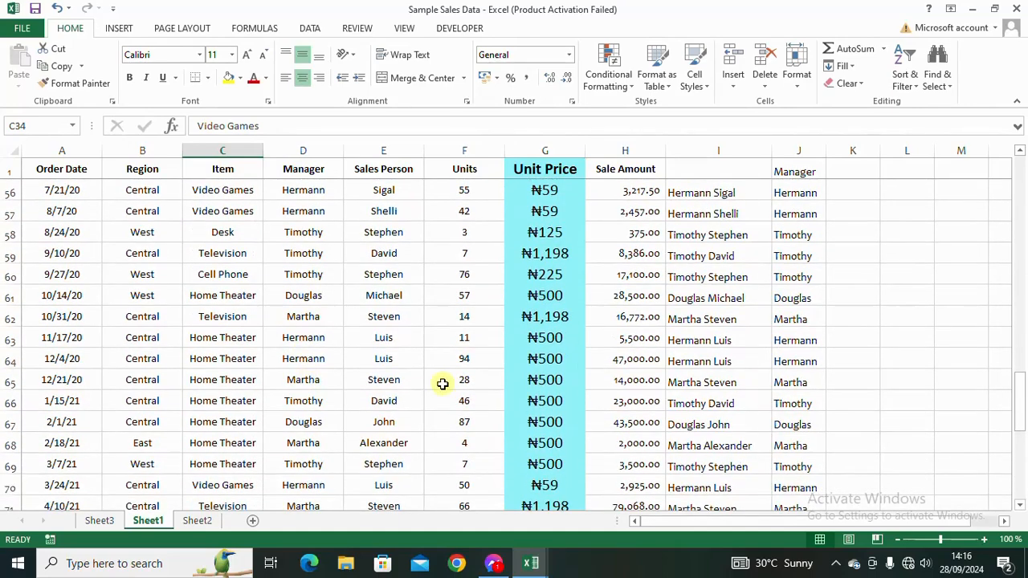
{"action": "left_click", "coordinate": [396, 380]}
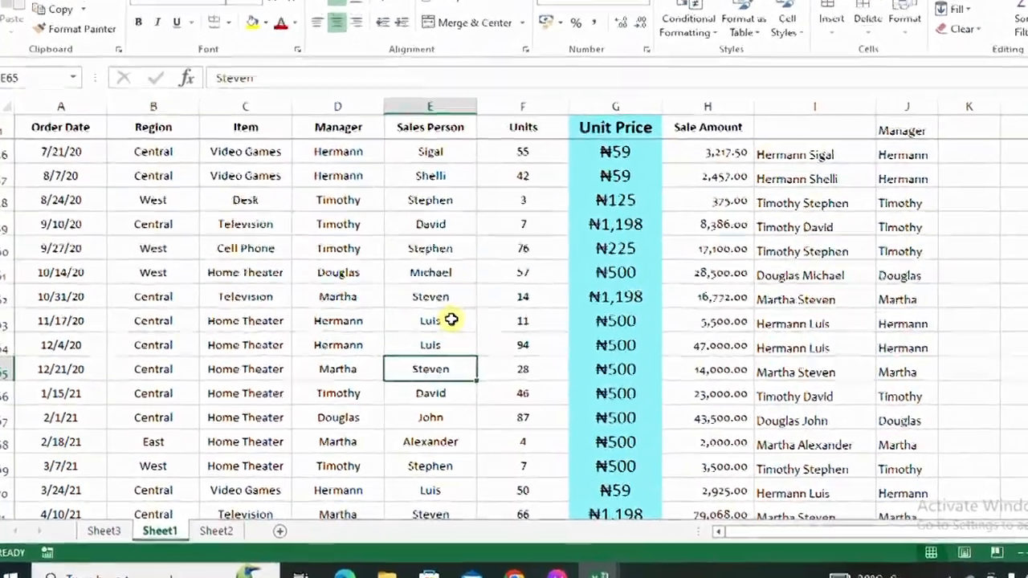
{"action": "key", "text": "ctrl+h"}
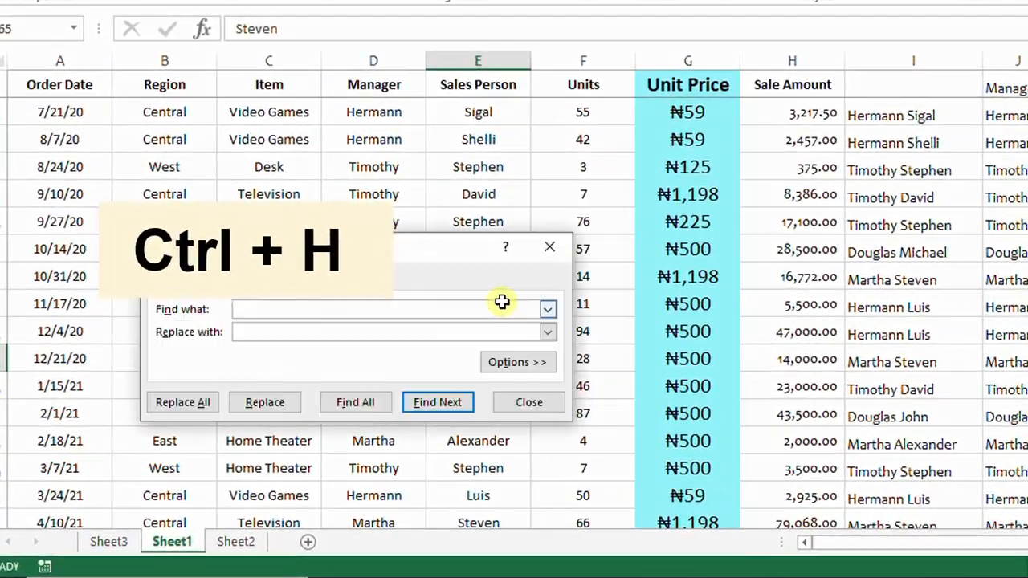
{"action": "left_click_drag", "start_coordinate": [405, 265], "coordinate": [697, 136]}
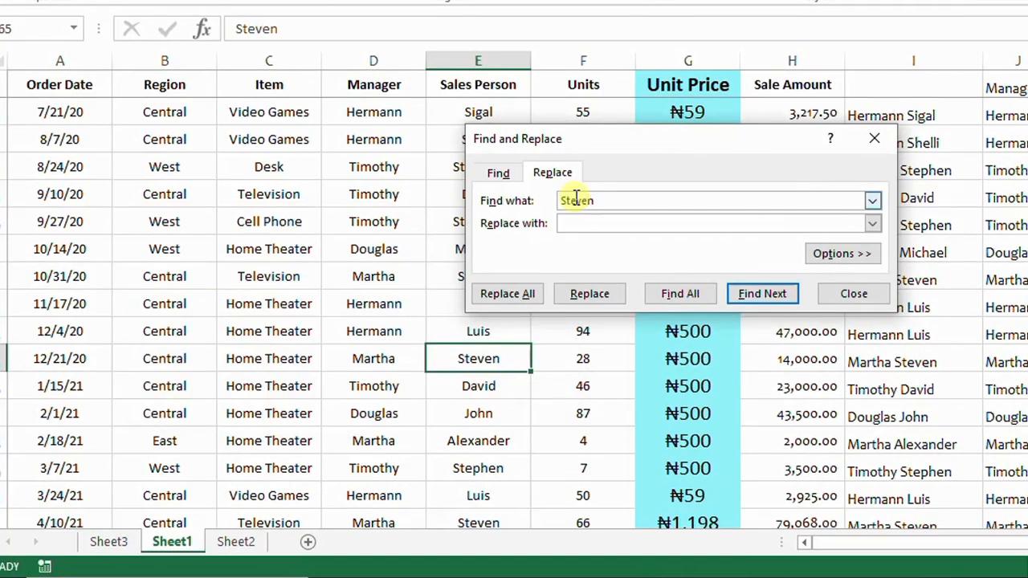
{"action": "type", "text": "Steven"}
{"action": "left_click", "coordinate": [620, 225]}
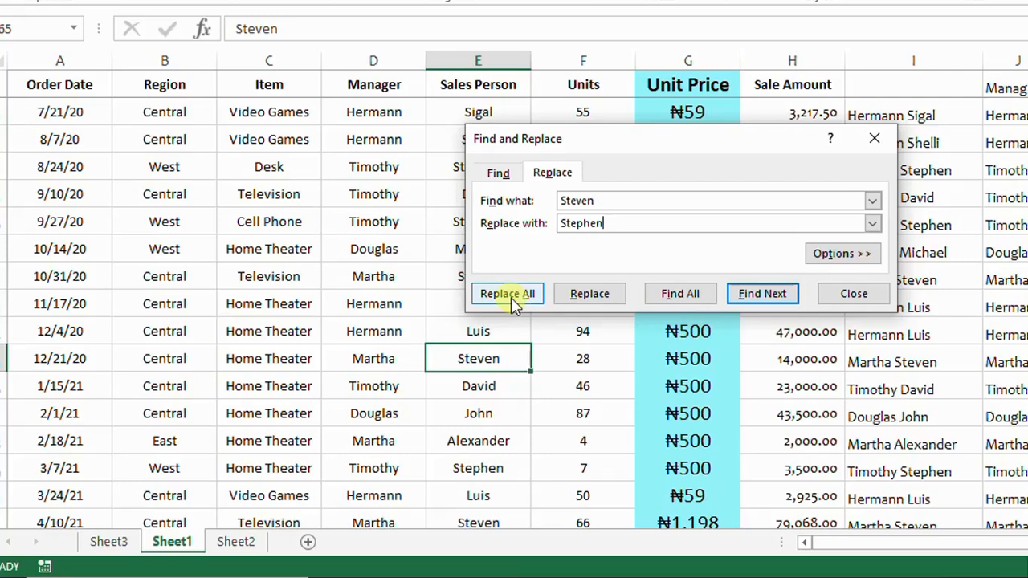
{"action": "double_click", "coordinate": [567, 201]}
{"action": "left_click", "coordinate": [614, 223]}
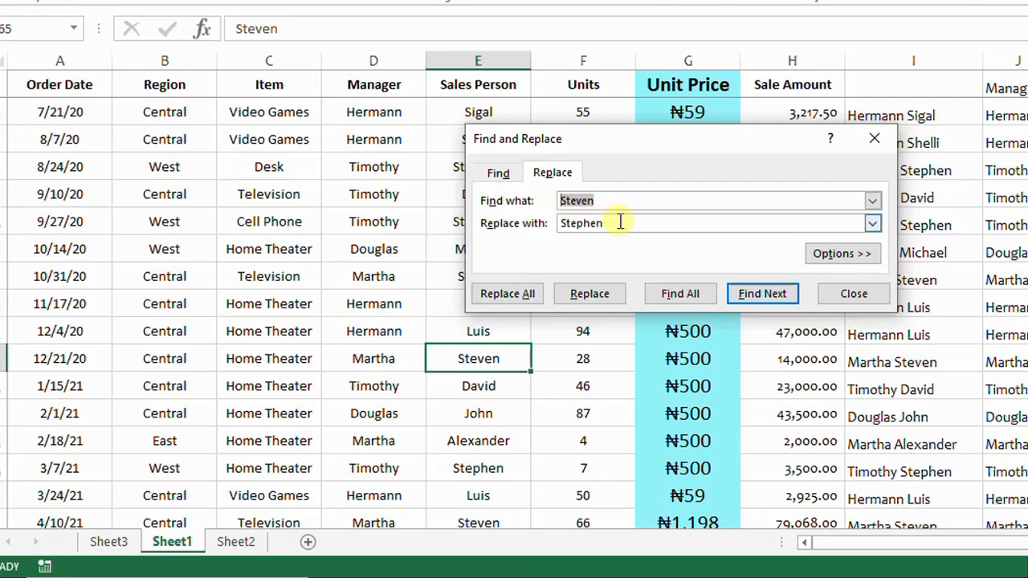
{"action": "left_click_drag", "start_coordinate": [621, 223], "coordinate": [558, 246]}
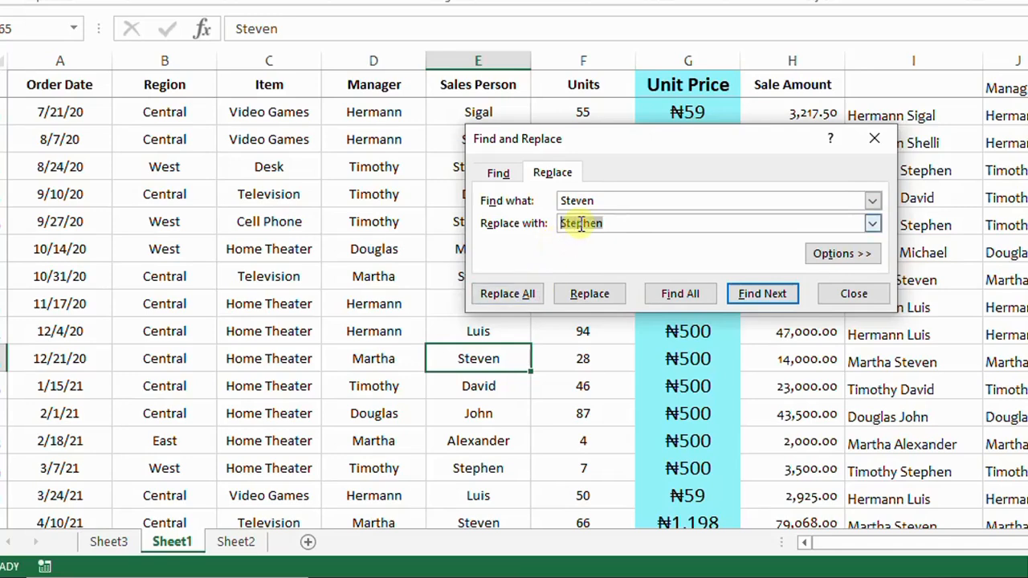
{"action": "left_click", "coordinate": [510, 299]}
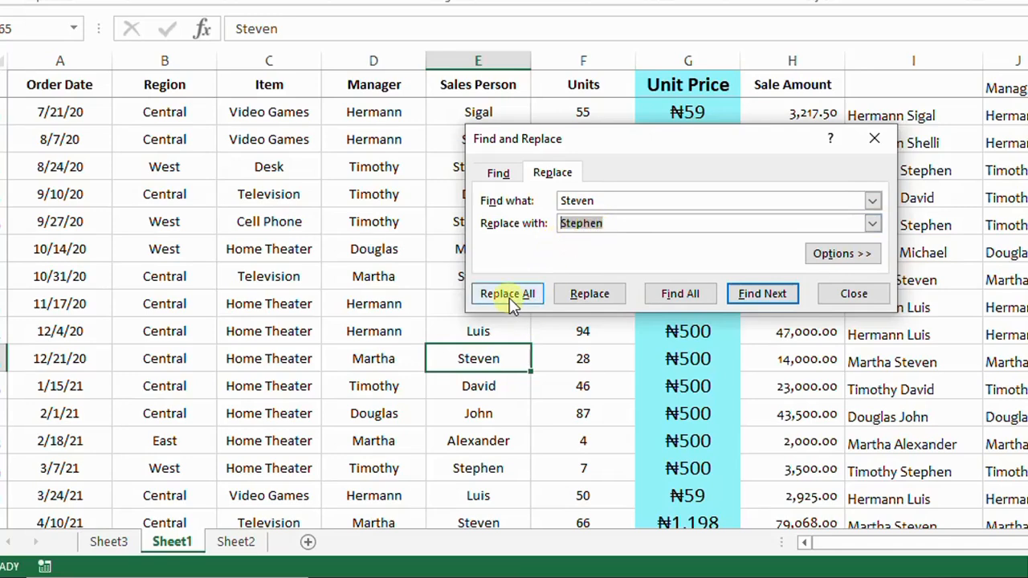
{"action": "left_click", "coordinate": [509, 299]}
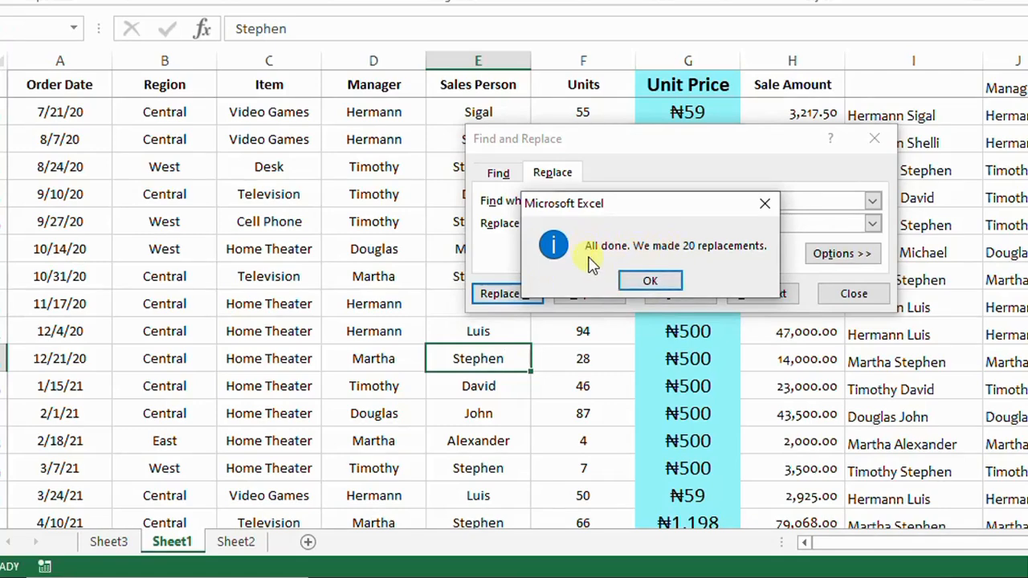
{"action": "left_click", "coordinate": [650, 281]}
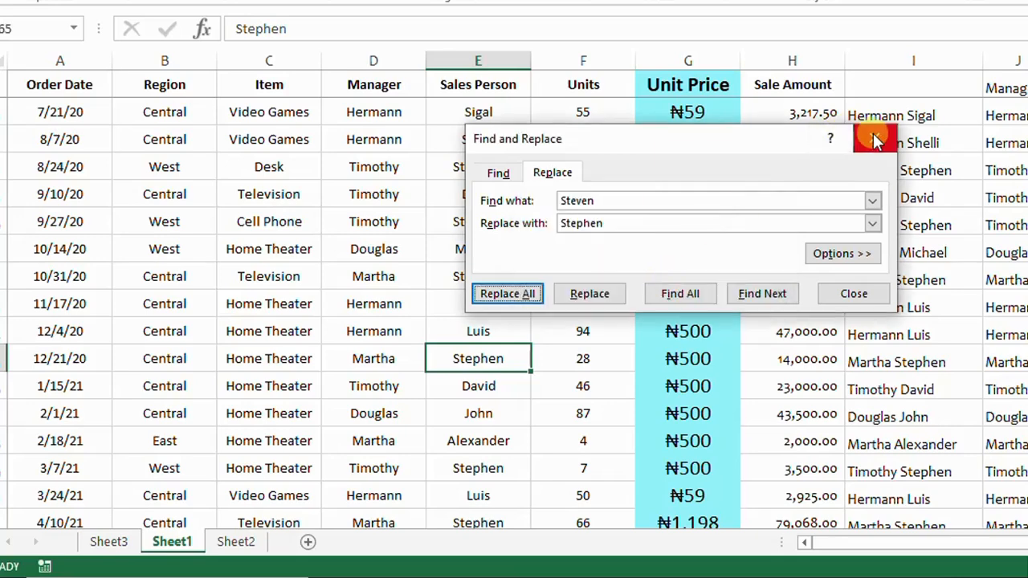
{"action": "left_click", "coordinate": [496, 175]}
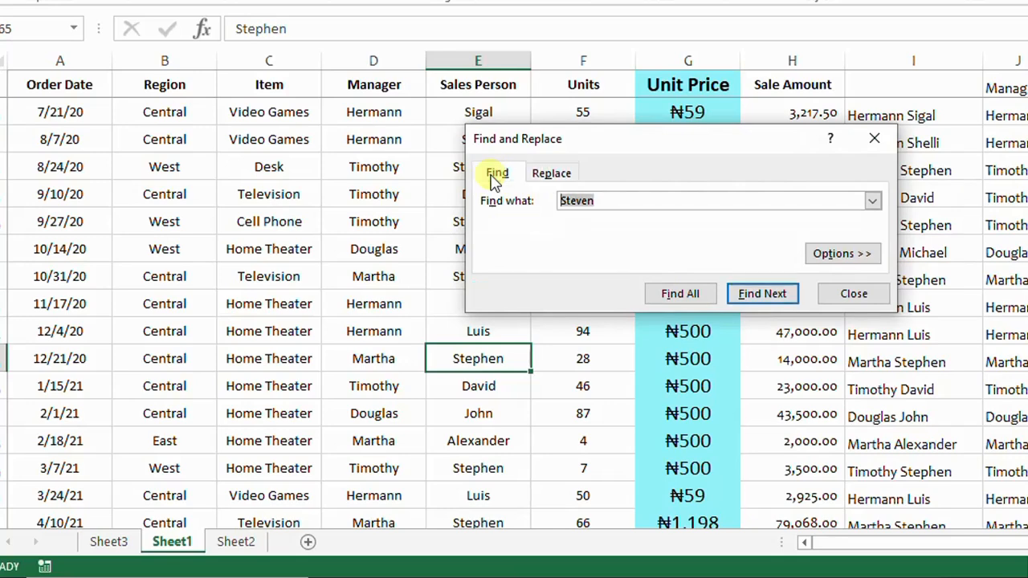
{"action": "left_click", "coordinate": [874, 139]}
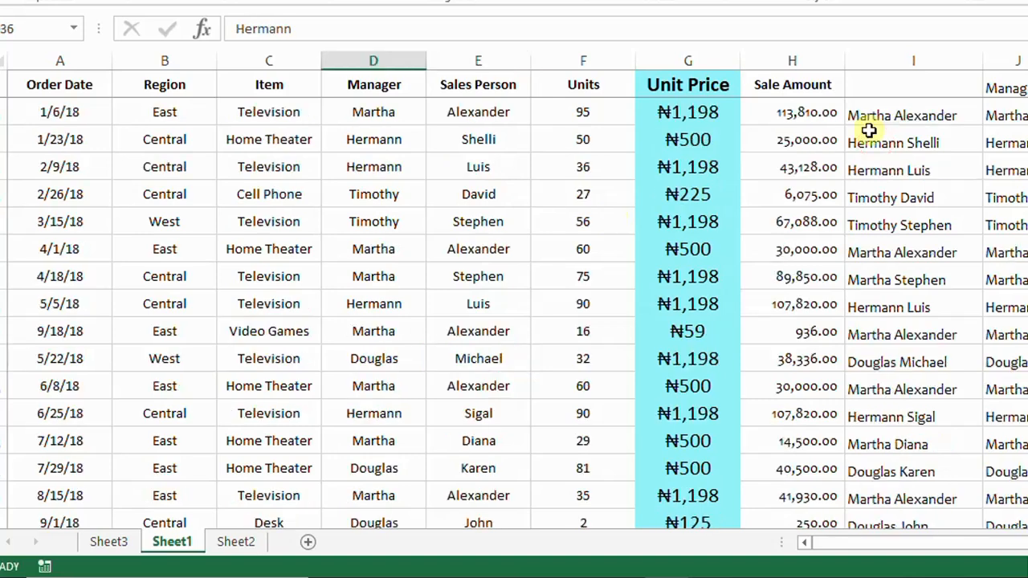
- Convert the data range $A$1:$J$86 into a table with headers
{"action": "left_click", "coordinate": [468, 167]}
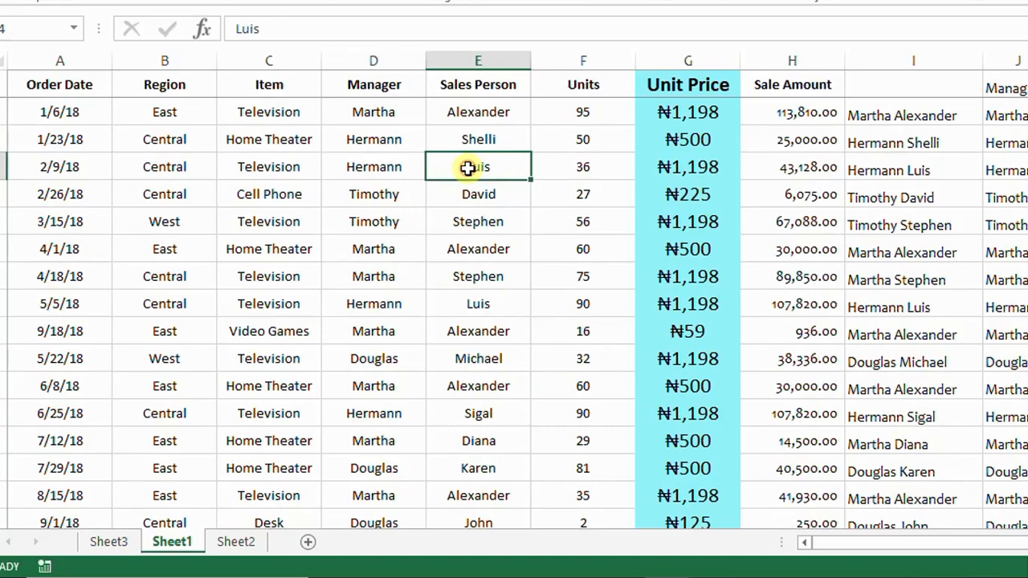
{"action": "key", "text": "ctrl+t"}
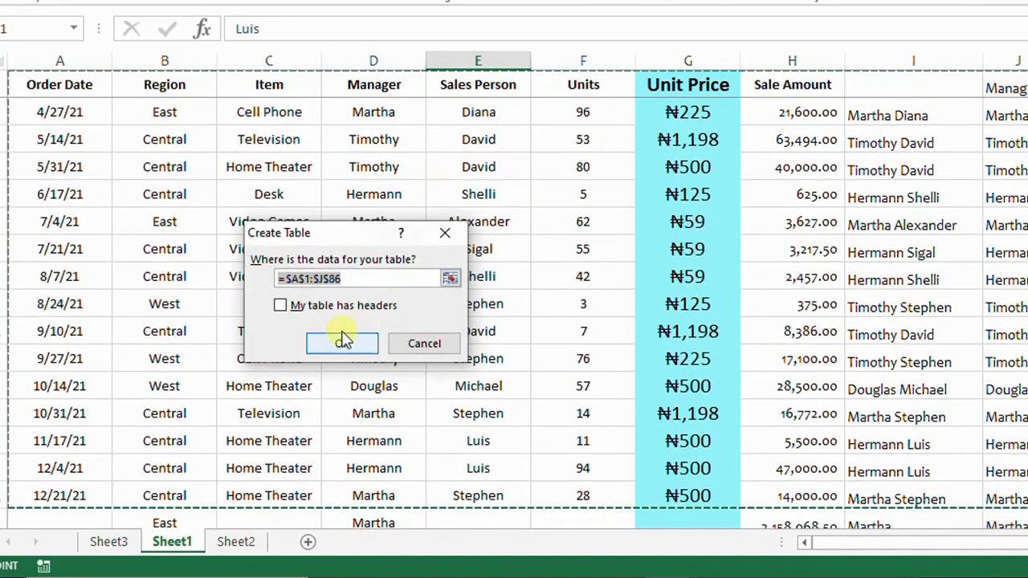
{"action": "left_click", "coordinate": [279, 306]}
{"action": "left_click", "coordinate": [343, 345]}
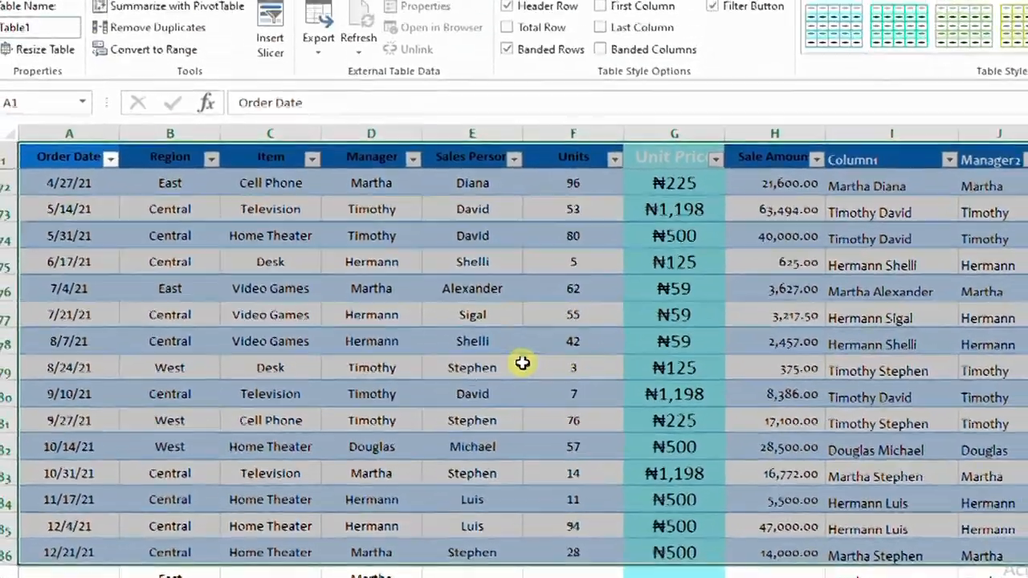
- Browse the new table and open the Region column's filter list
{"action": "scroll", "coordinate": [632, 330], "scroll_direction": "down", "scroll_amount": 2}
{"action": "scroll", "coordinate": [523, 289], "scroll_direction": "up", "scroll_amount": 18}
{"action": "left_click", "coordinate": [518, 282]}
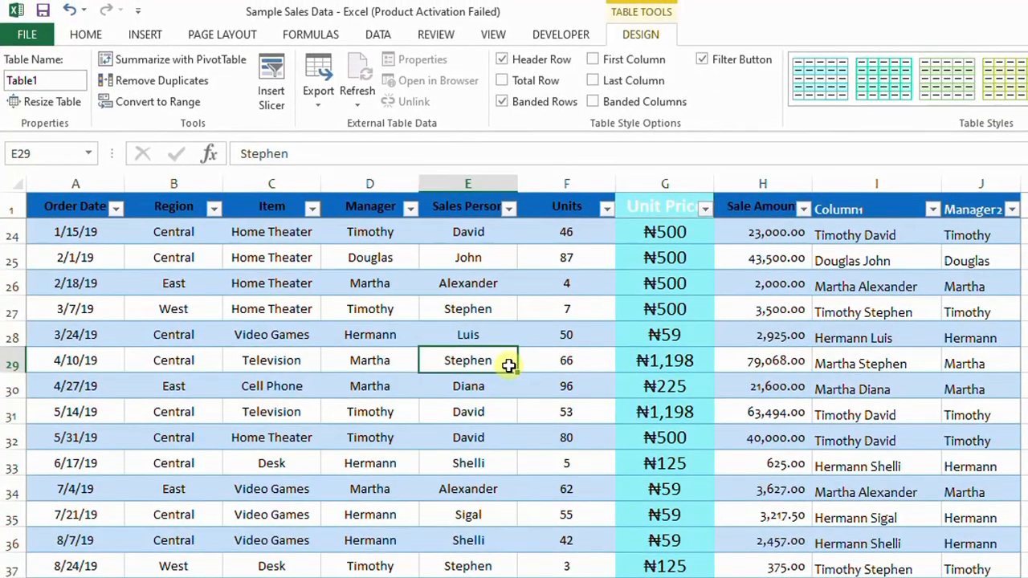
{"action": "key", "text": "Down"}
{"action": "key", "text": "Right"}
{"action": "key", "text": "Right"}
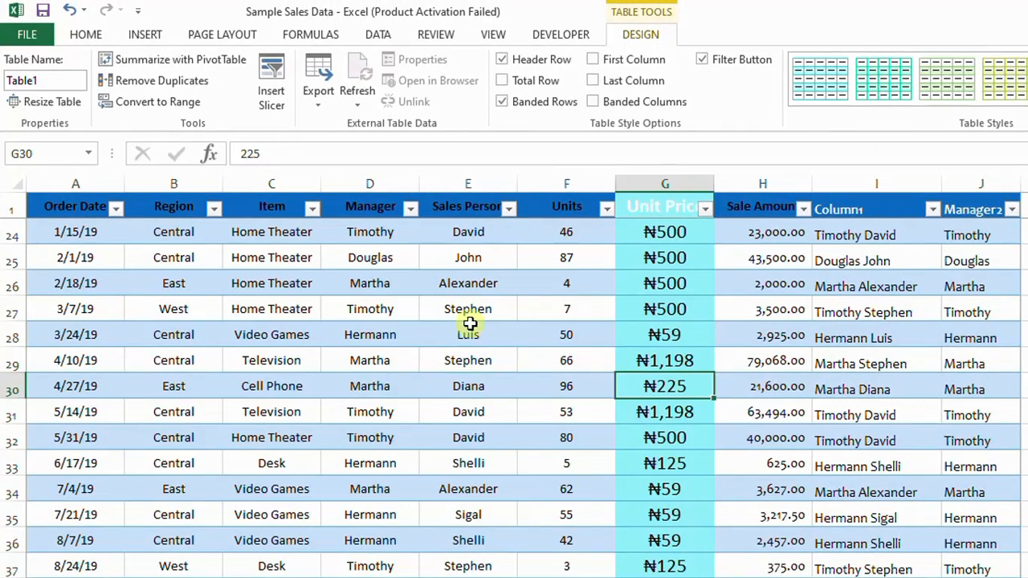
{"action": "left_click", "coordinate": [213, 208]}
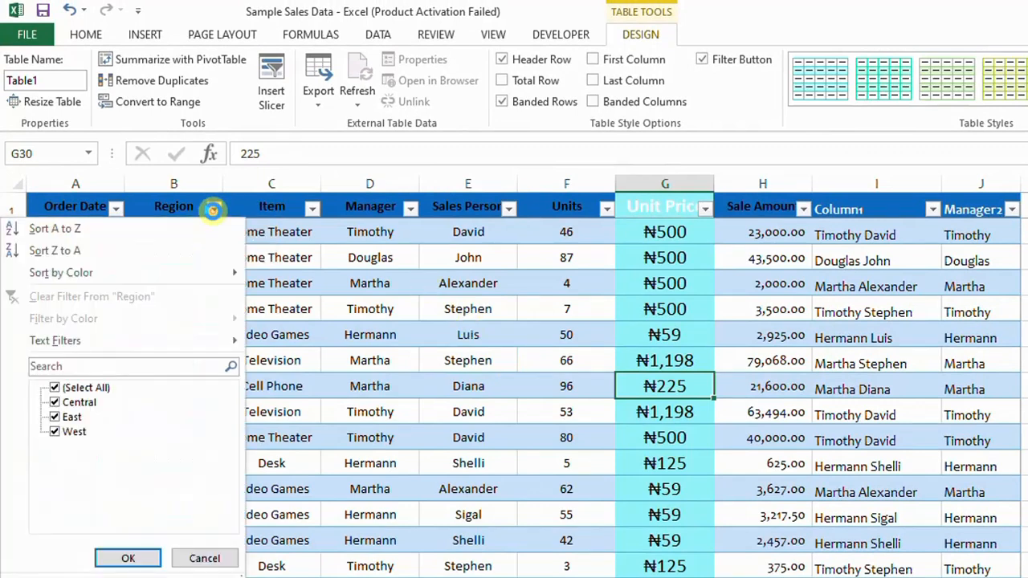
{"action": "left_click", "coordinate": [174, 283]}
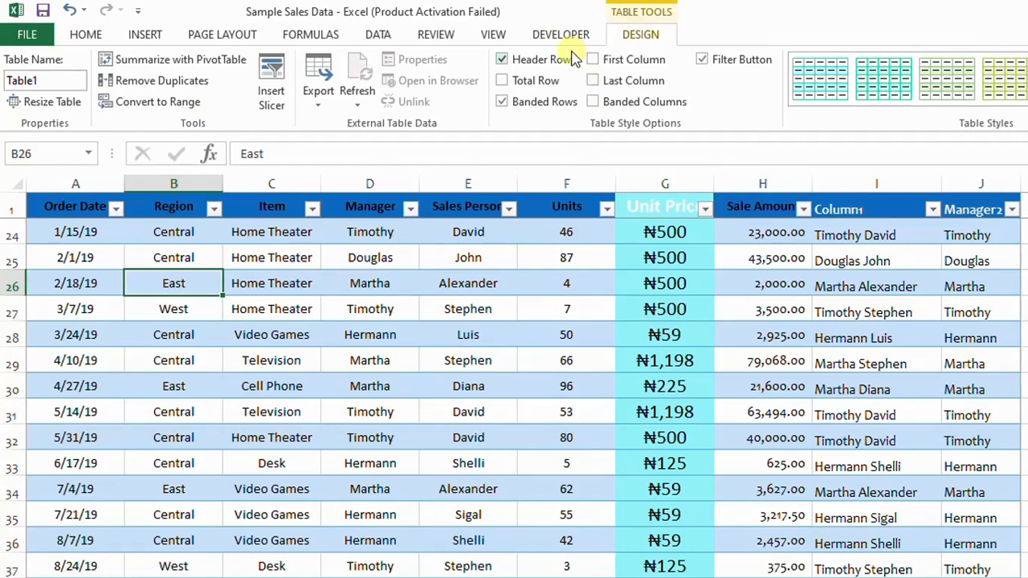
- Insert slicers for Region, Manager and Sales Person and move them beside the table
{"action": "left_click", "coordinate": [272, 98]}
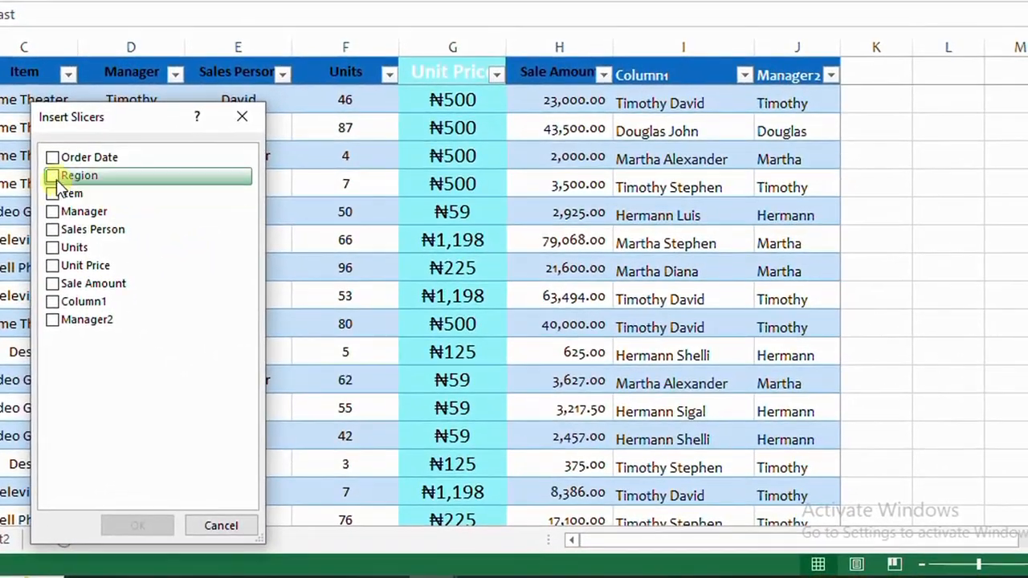
{"action": "left_click", "coordinate": [52, 177]}
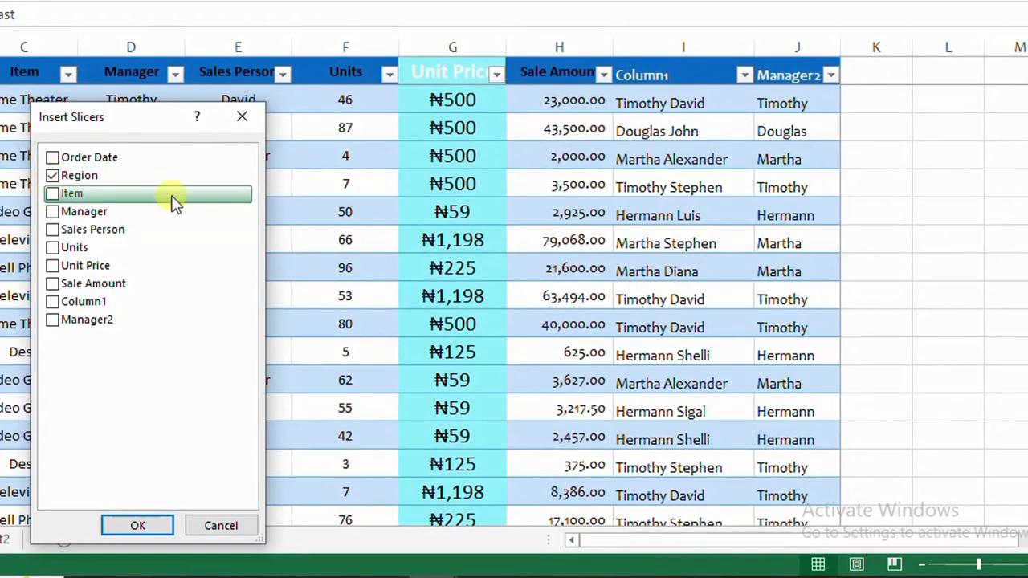
{"action": "left_click", "coordinate": [52, 212]}
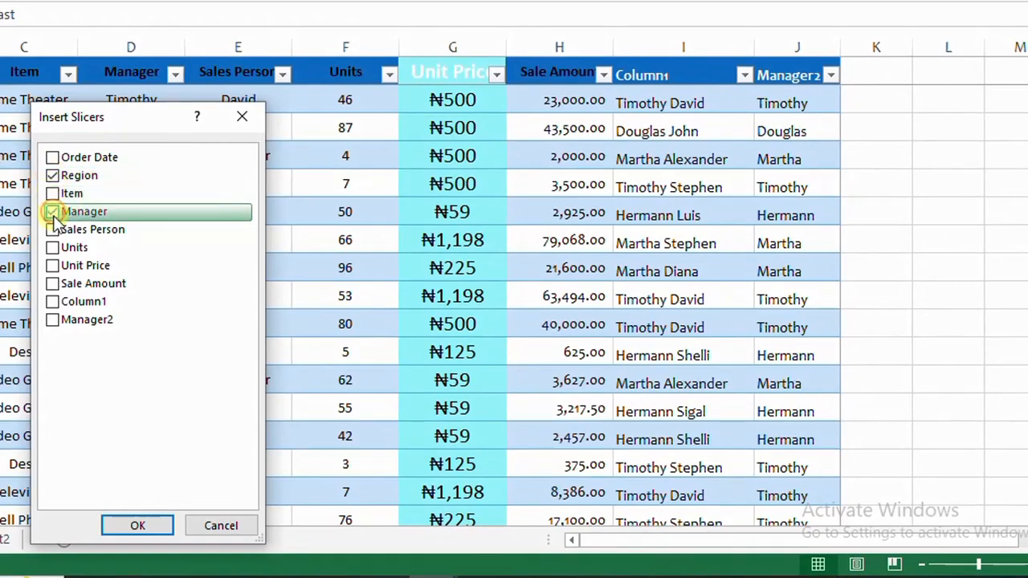
{"action": "left_click", "coordinate": [52, 230]}
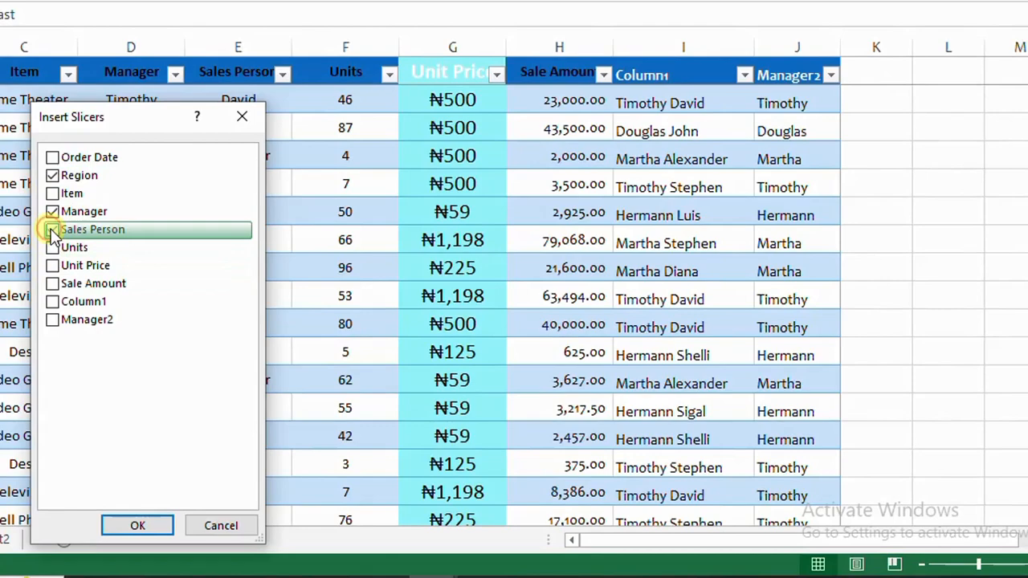
{"action": "left_click", "coordinate": [138, 526]}
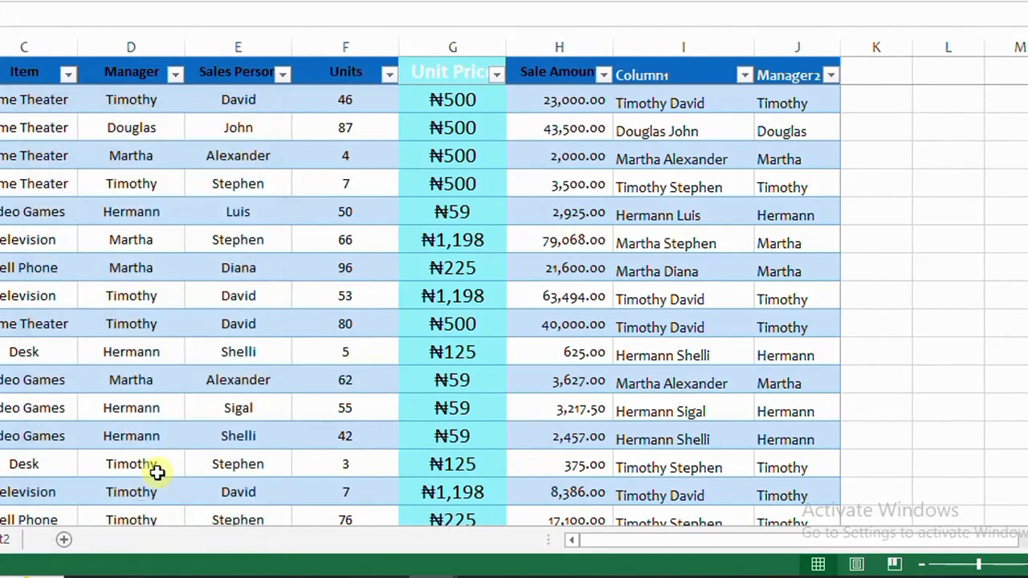
{"action": "left_click_drag", "start_coordinate": [333, 134], "coordinate": [111, 131]}
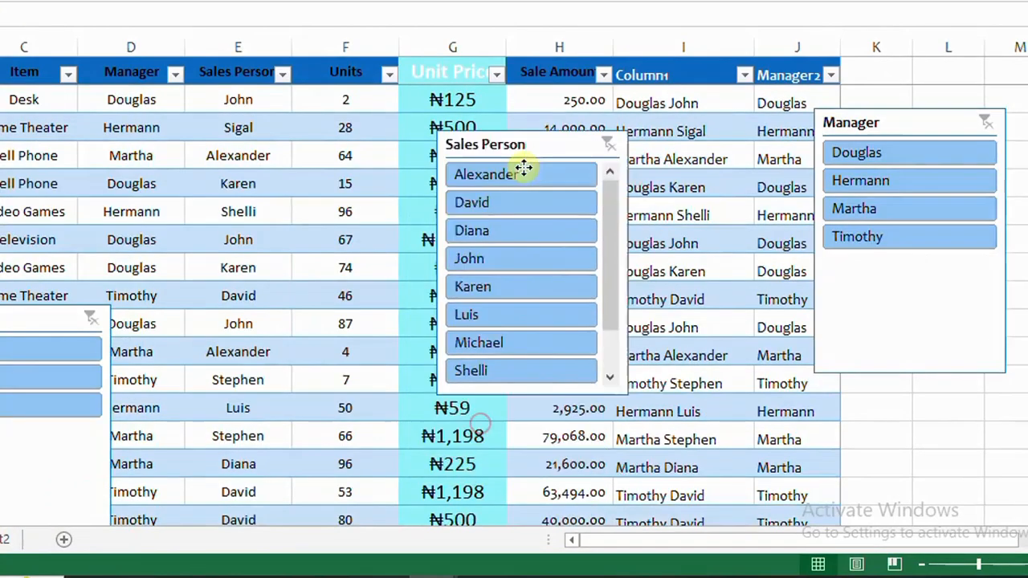
{"action": "left_click_drag", "start_coordinate": [523, 163], "coordinate": [565, 64]}
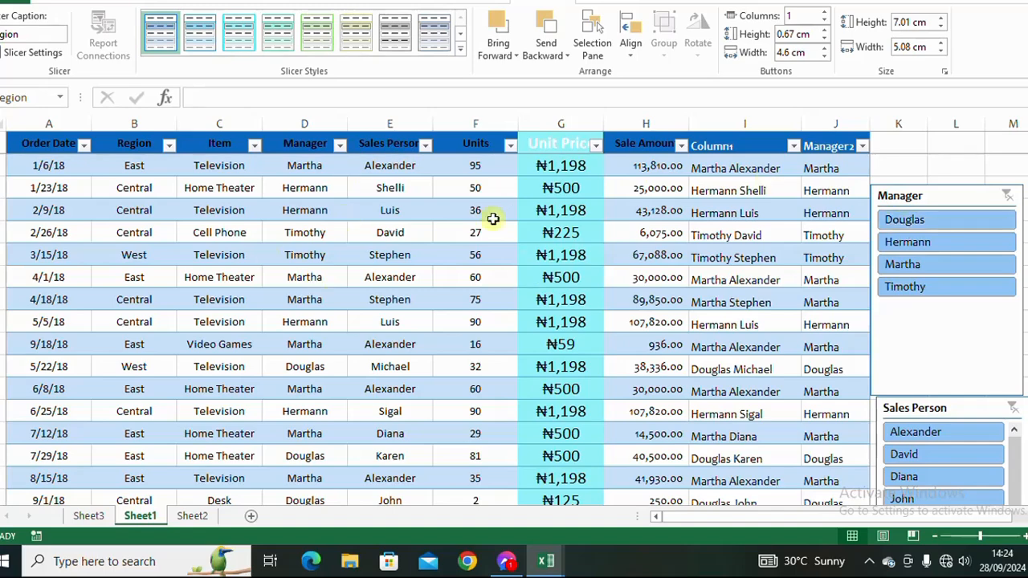
- Filter the table to manager Douglas with the Manager slicer
{"action": "left_click", "coordinate": [934, 220]}
{"action": "left_click", "coordinate": [392, 435]}
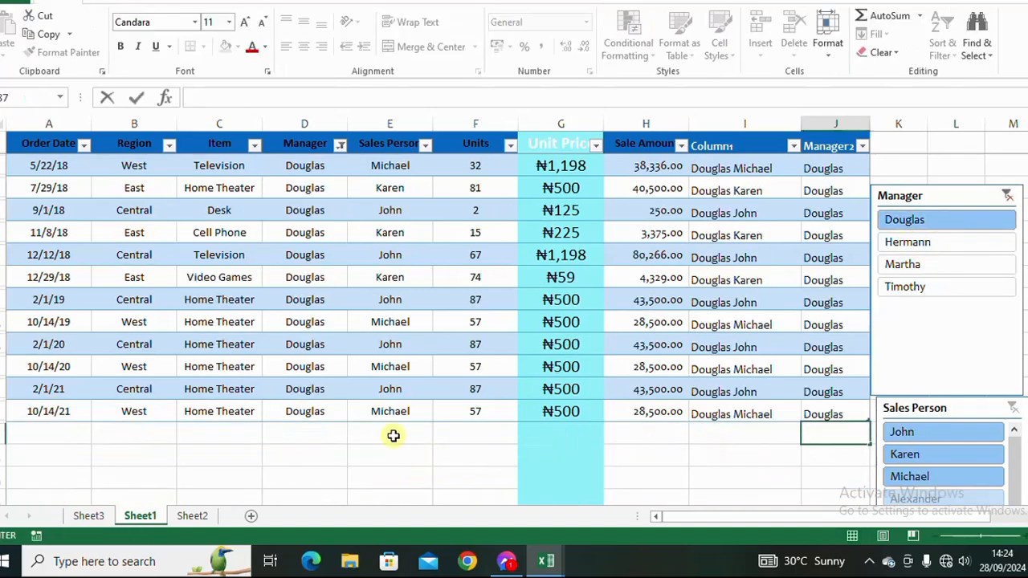
{"action": "left_click_drag", "start_coordinate": [299, 165], "coordinate": [304, 300]}
- Filter the table to manager Hermann, then to sales person Luis with the slicers
{"action": "left_click", "coordinate": [932, 250]}
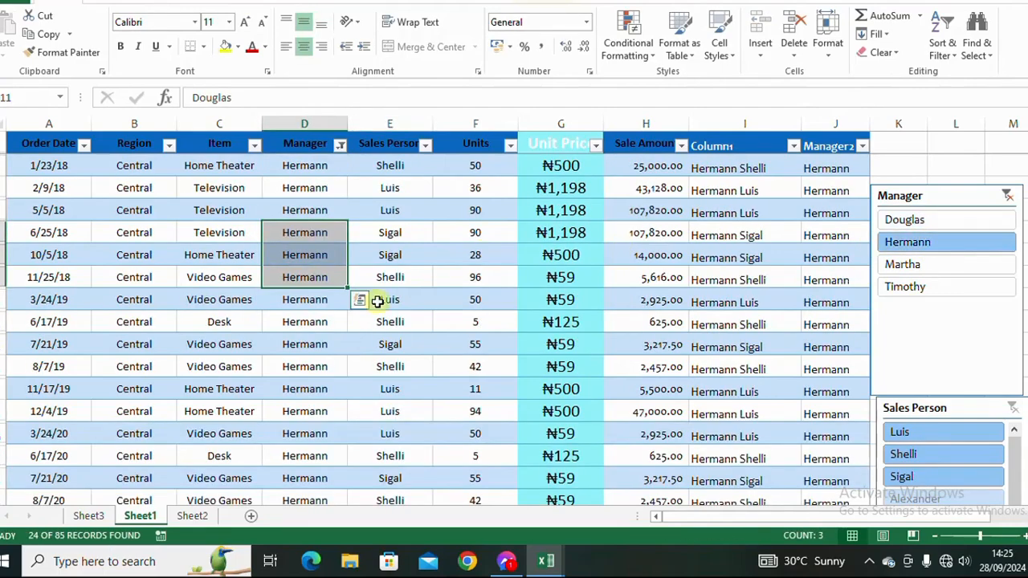
{"action": "scroll", "coordinate": [299, 264], "scroll_direction": "down", "scroll_amount": 2}
{"action": "left_click_drag", "start_coordinate": [310, 184], "coordinate": [310, 366]}
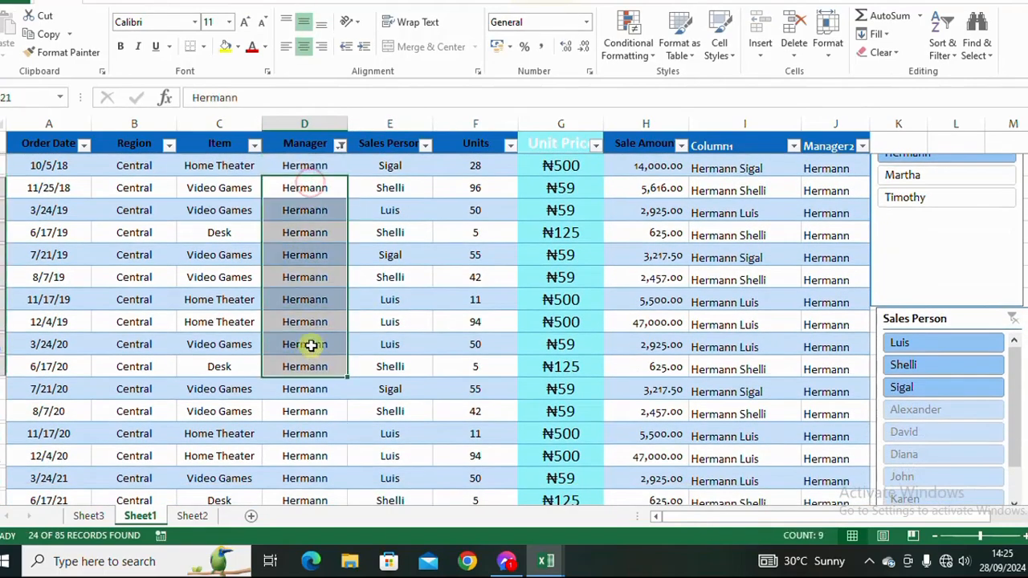
{"action": "left_click", "coordinate": [951, 340]}
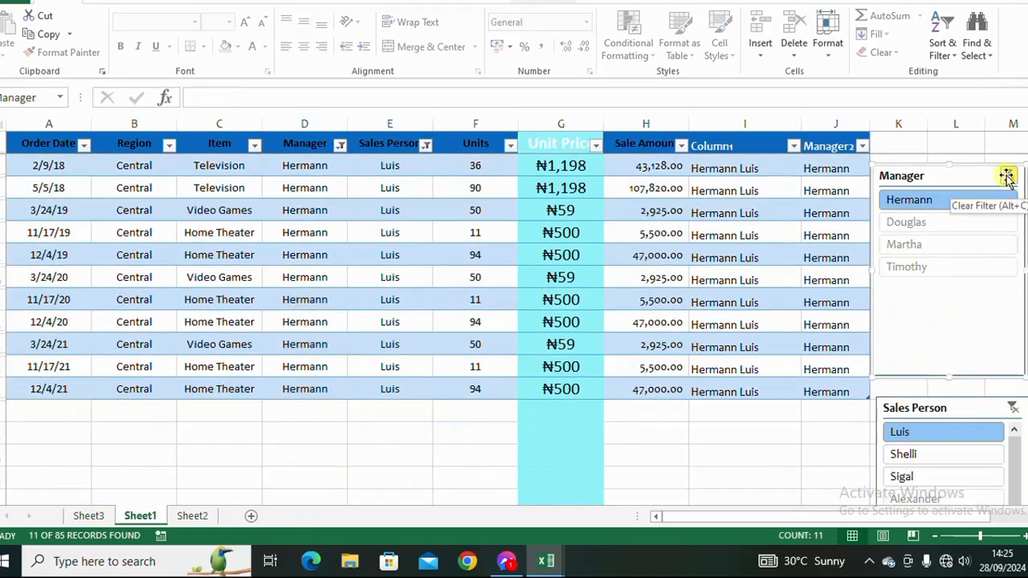
- Clear the filters on the Manager and Sales Person slicers
{"action": "left_click", "coordinate": [1009, 176]}
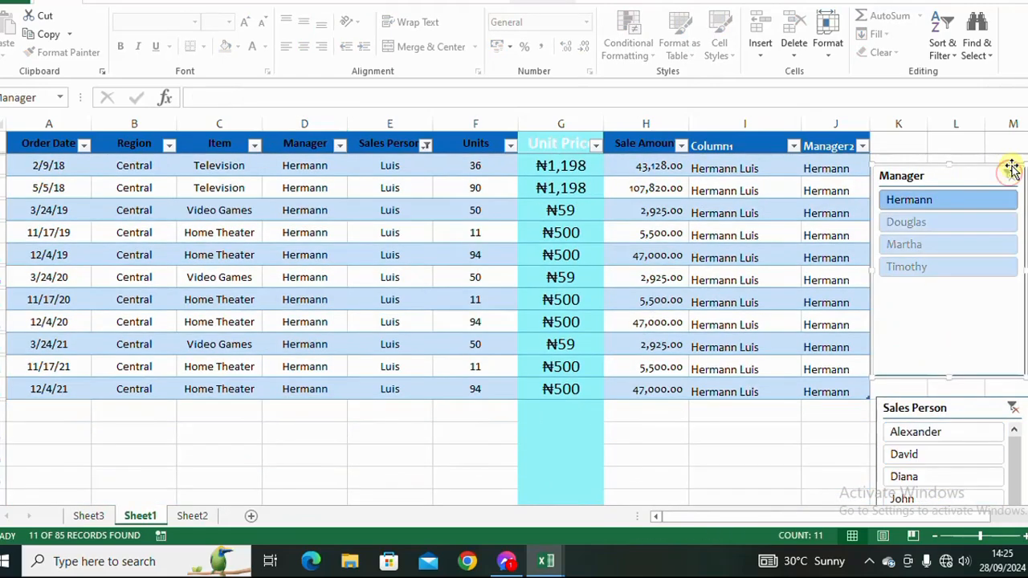
{"action": "left_click", "coordinate": [1012, 409]}
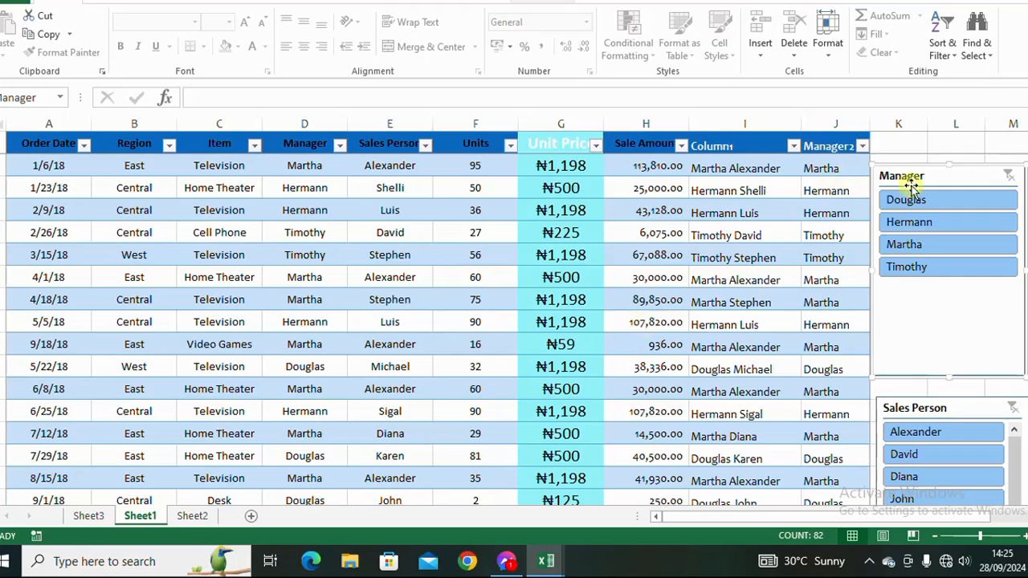
- Remove the Manager slicer from the sheet
{"action": "right_click", "coordinate": [948, 176]}
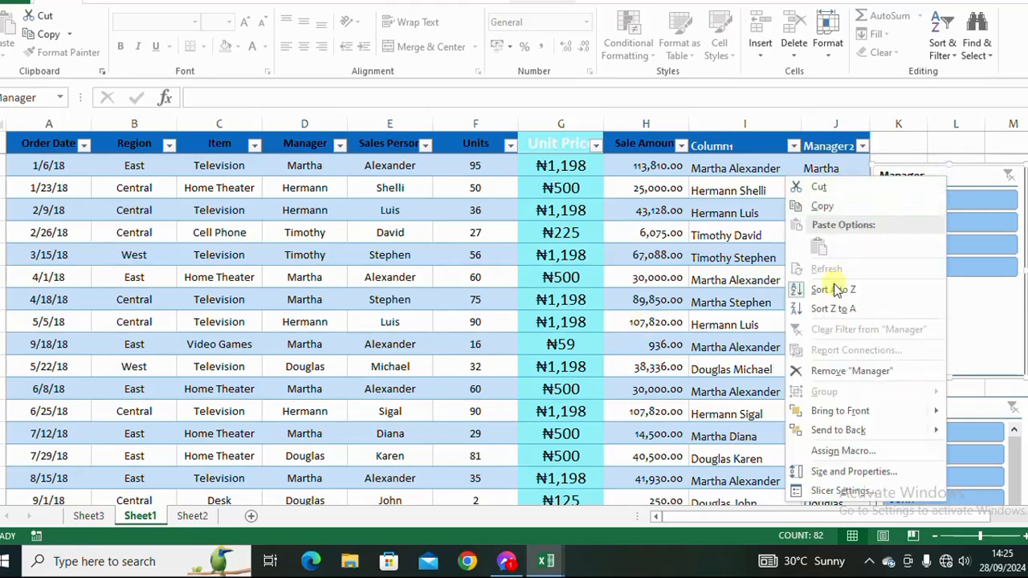
{"action": "left_click", "coordinate": [831, 369]}
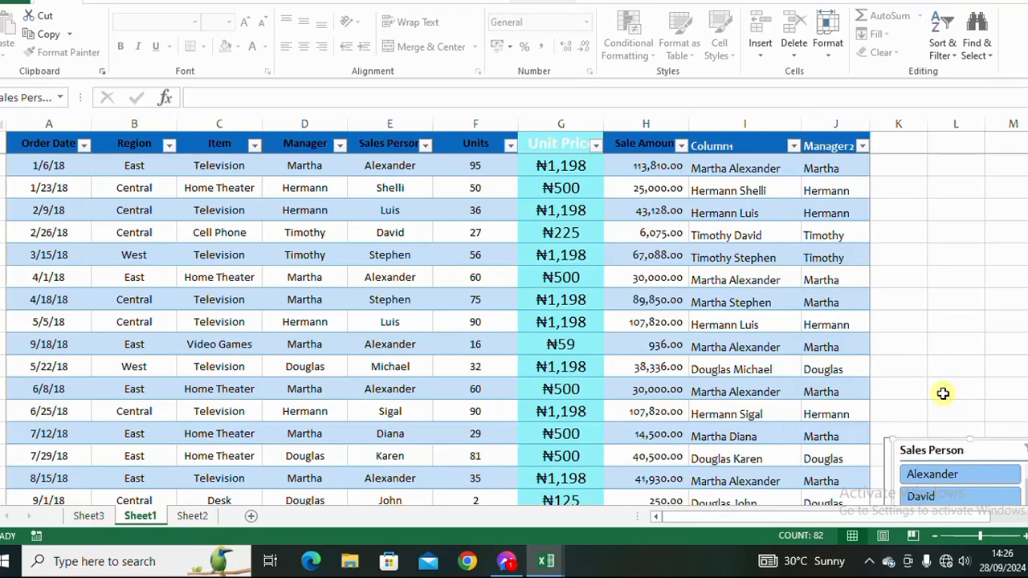
{"action": "left_click", "coordinate": [911, 165]}
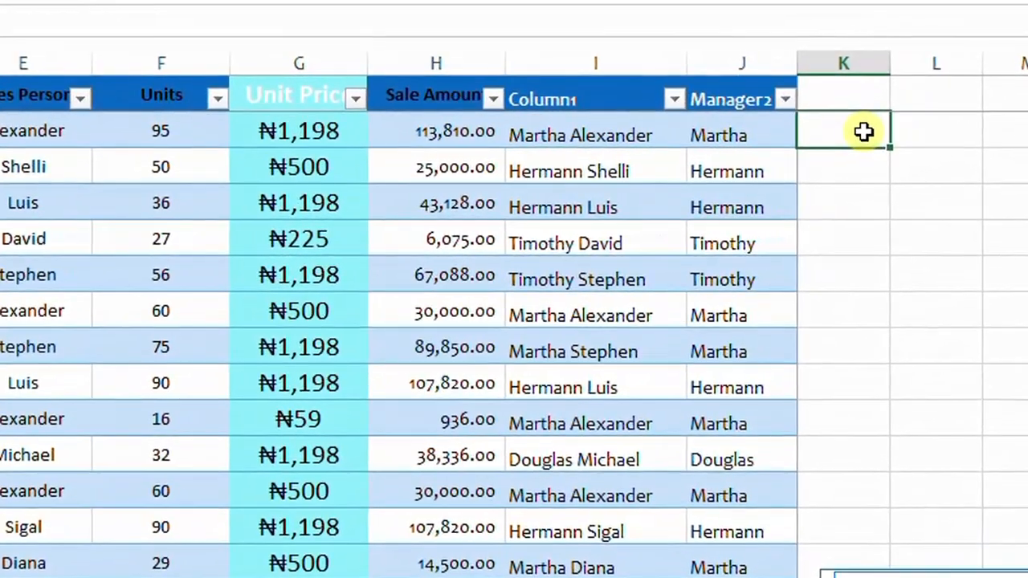
- Enter a MAX formula over the Sale Amount column in cell L2
{"action": "left_click", "coordinate": [920, 132]}
{"action": "type", "text": "="}
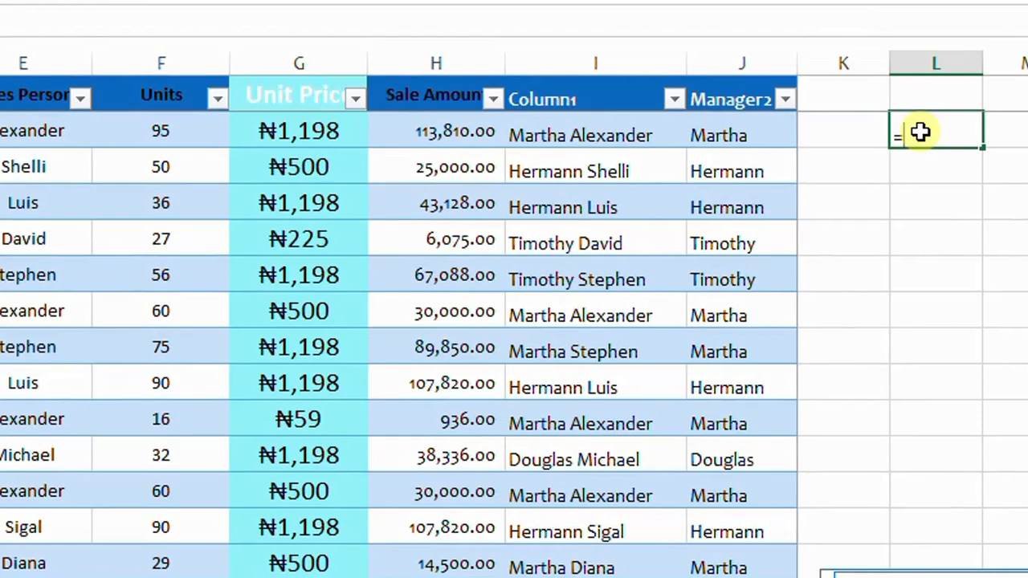
{"action": "type", "text": "max"}
{"action": "key", "text": "Tab"}
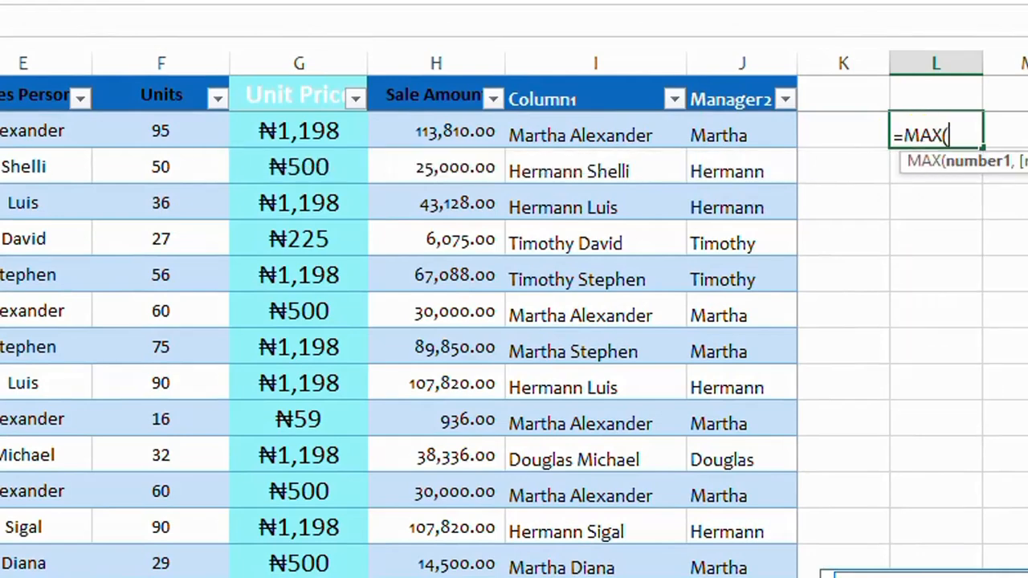
{"action": "left_click_drag", "start_coordinate": [432, 133], "coordinate": [433, 577]}
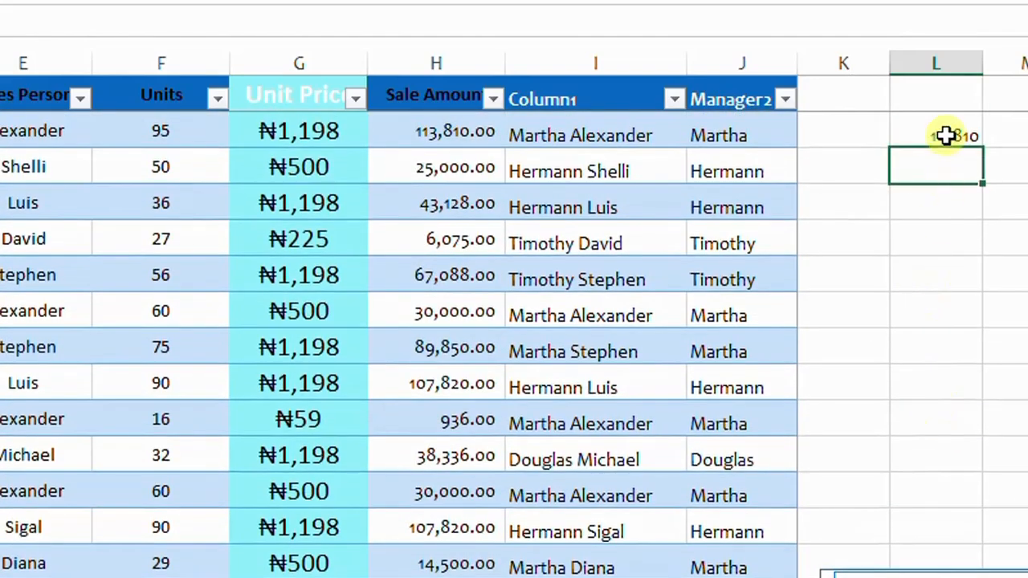
{"action": "left_click", "coordinate": [947, 135]}
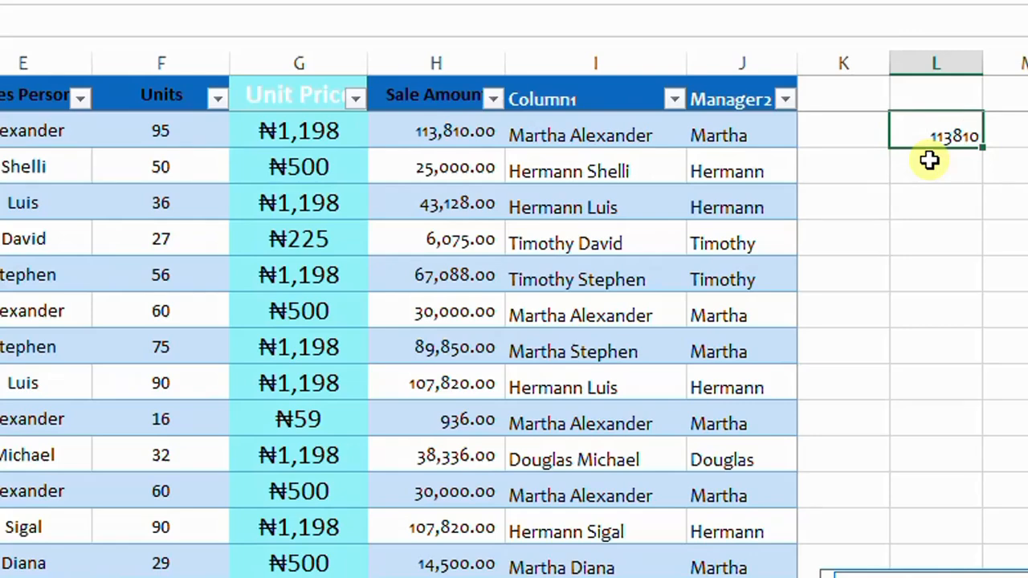
- In L3, enter =LARGE(Table1[Sale Amount],2) to get the second largest sale amount
{"action": "key", "text": "Down"}
{"action": "type", "text": "="}
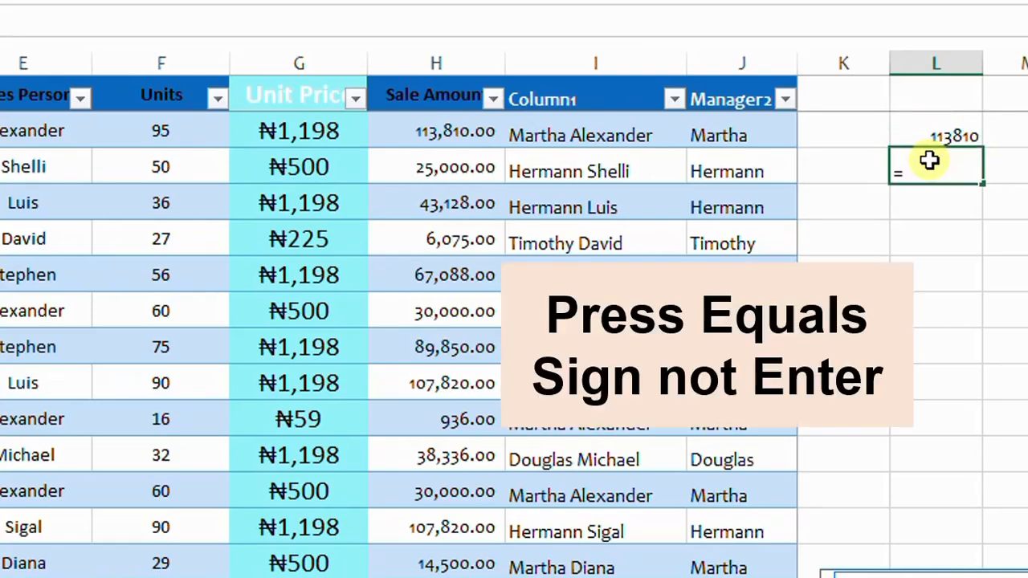
{"action": "type", "text": "lar"}
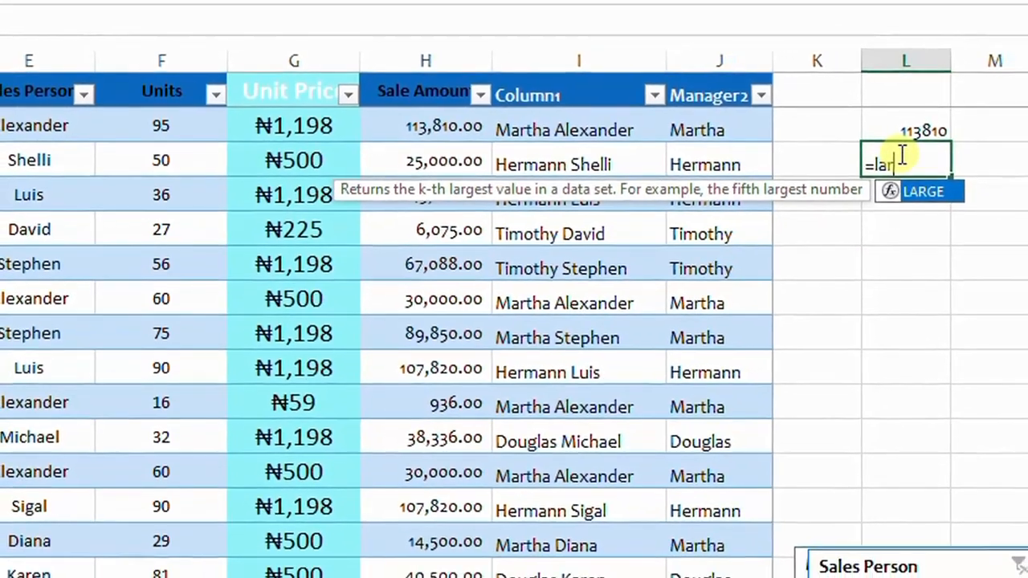
{"action": "key", "text": "Tab"}
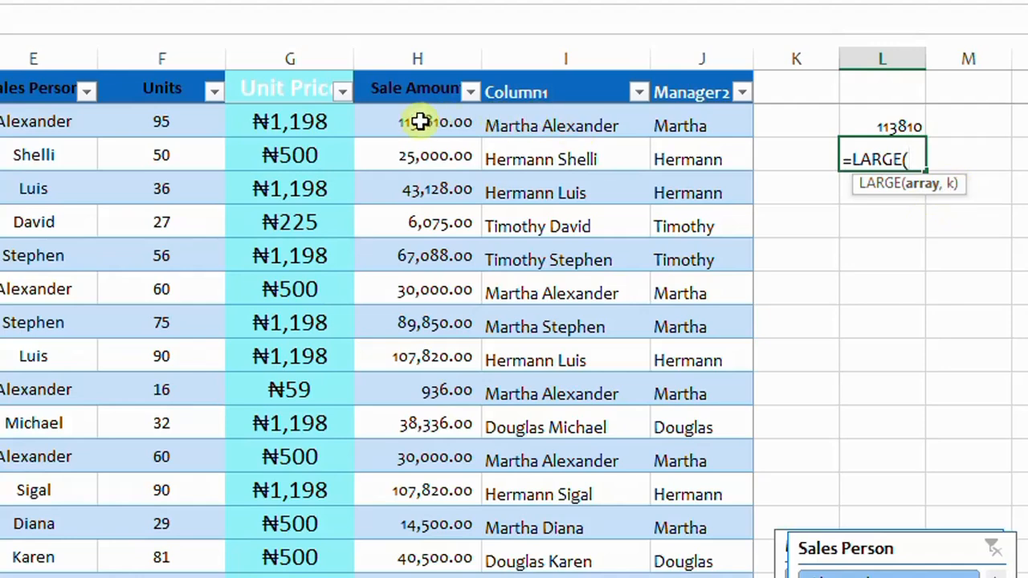
{"action": "left_click_drag", "start_coordinate": [415, 122], "coordinate": [418, 575]}
{"action": "scroll", "coordinate": [835, 305], "scroll_direction": "up", "scroll_amount": 20}
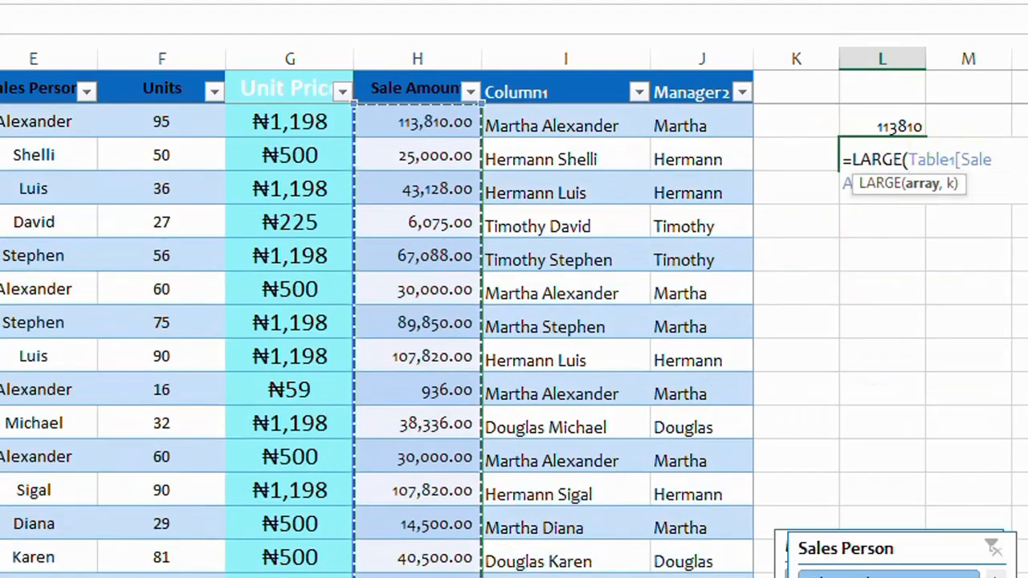
{"action": "scroll", "coordinate": [514, 313], "scroll_direction": "right", "scroll_amount": 2}
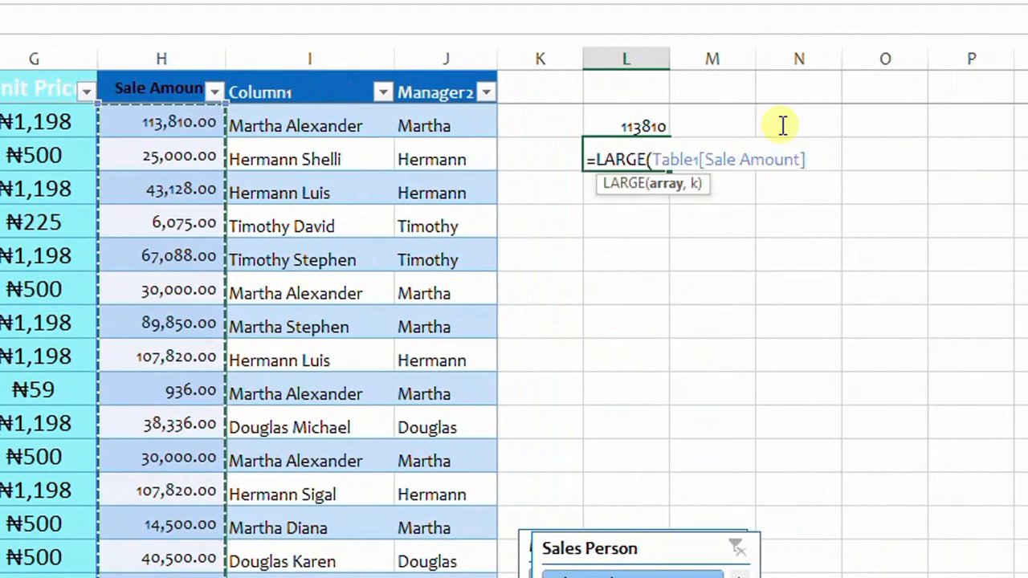
{"action": "type", "text": ","}
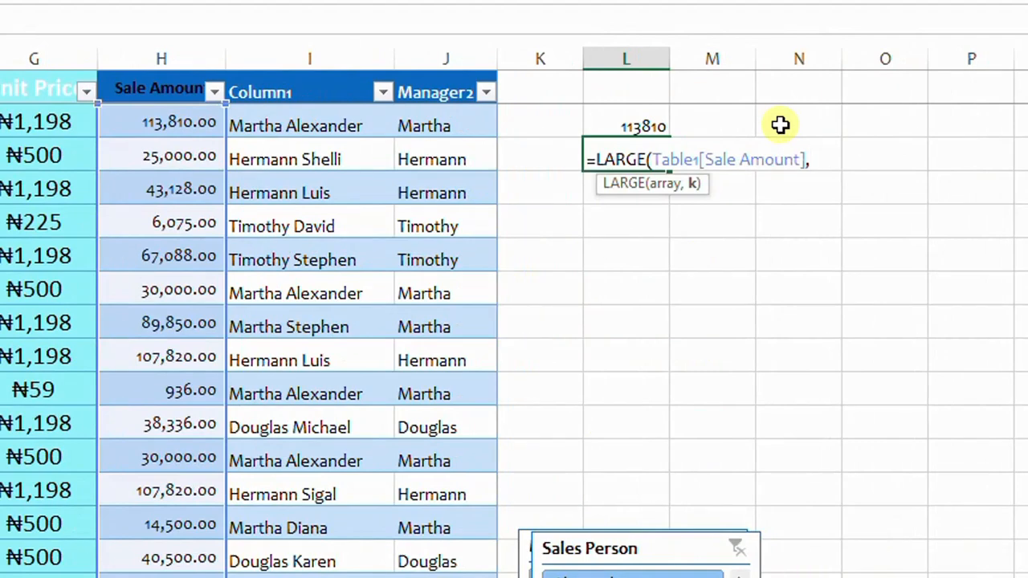
{"action": "type", "text": "2)"}
{"action": "key", "text": "Return"}
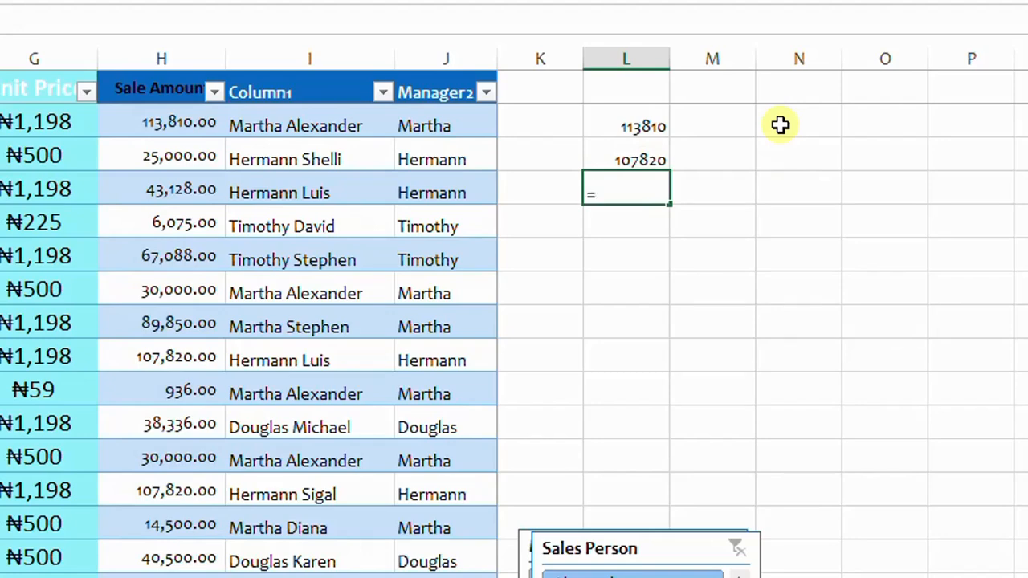
- In L4, enter =LARGE(Table1[Sale Amount],3) for the third largest sale amount
{"action": "type", "text": "=larg"}
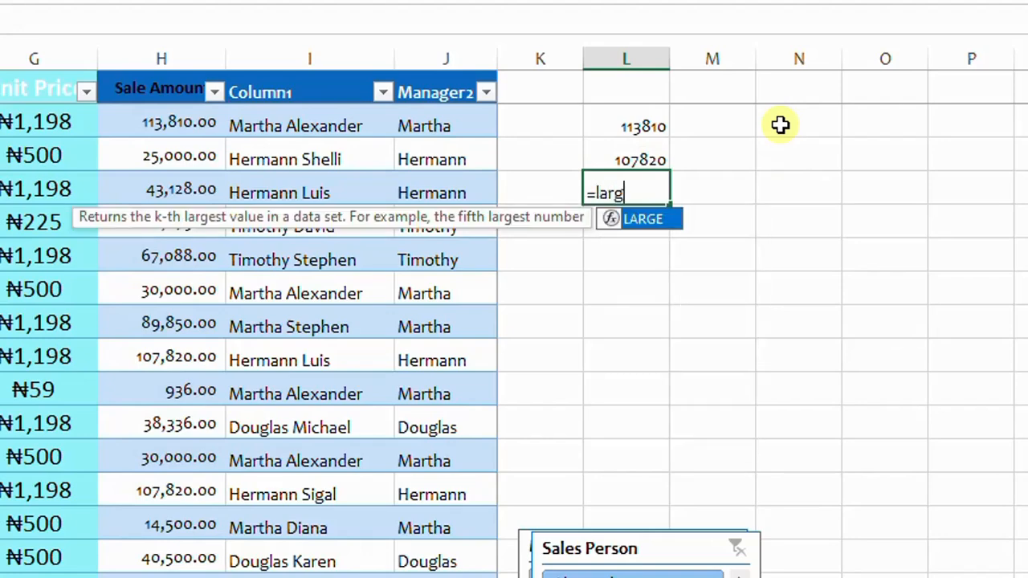
{"action": "key", "text": "Tab"}
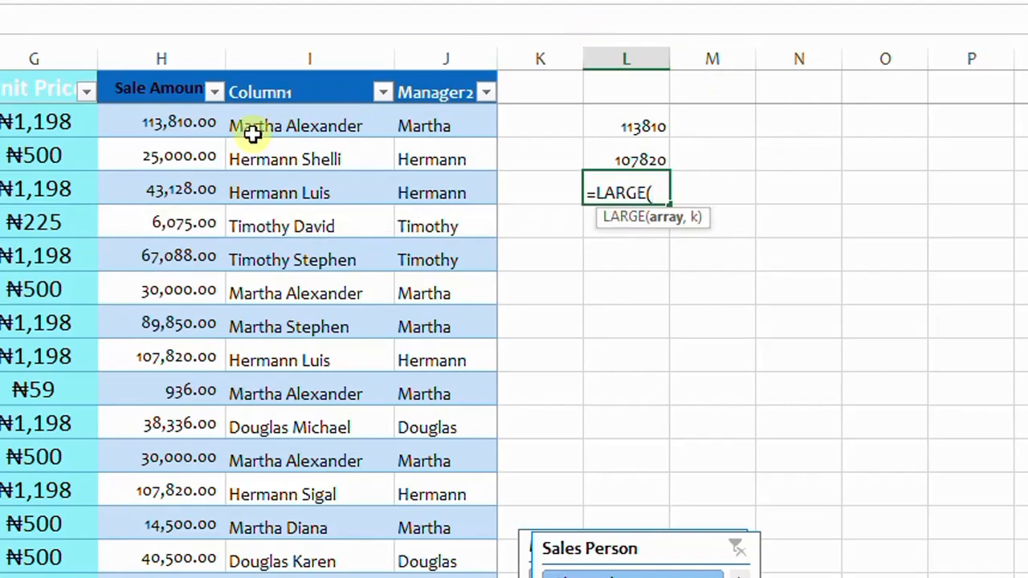
{"action": "left_click_drag", "start_coordinate": [187, 120], "coordinate": [204, 557]}
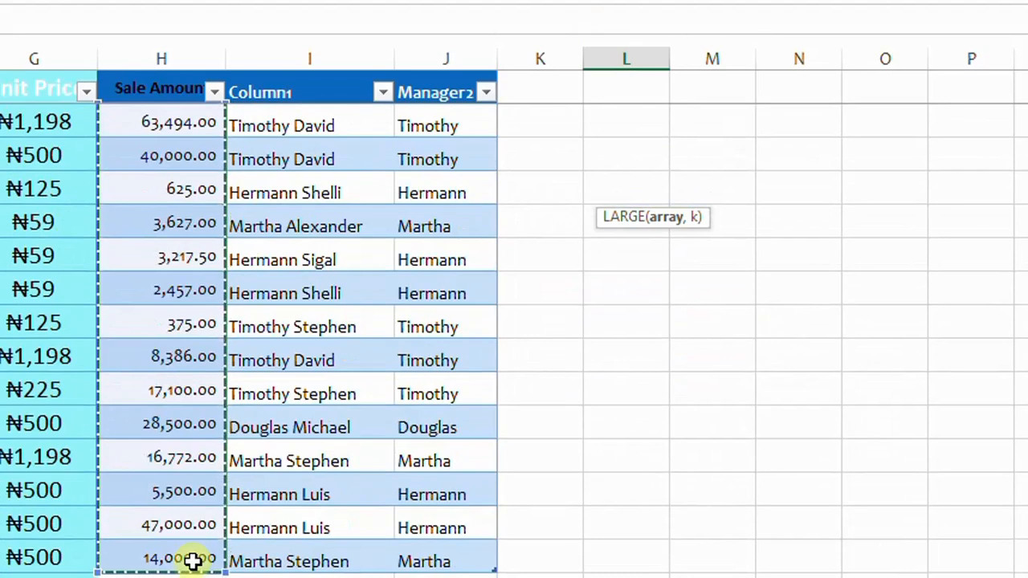
{"action": "left_click_drag", "start_coordinate": [1023, 392], "coordinate": [1024, 121]}
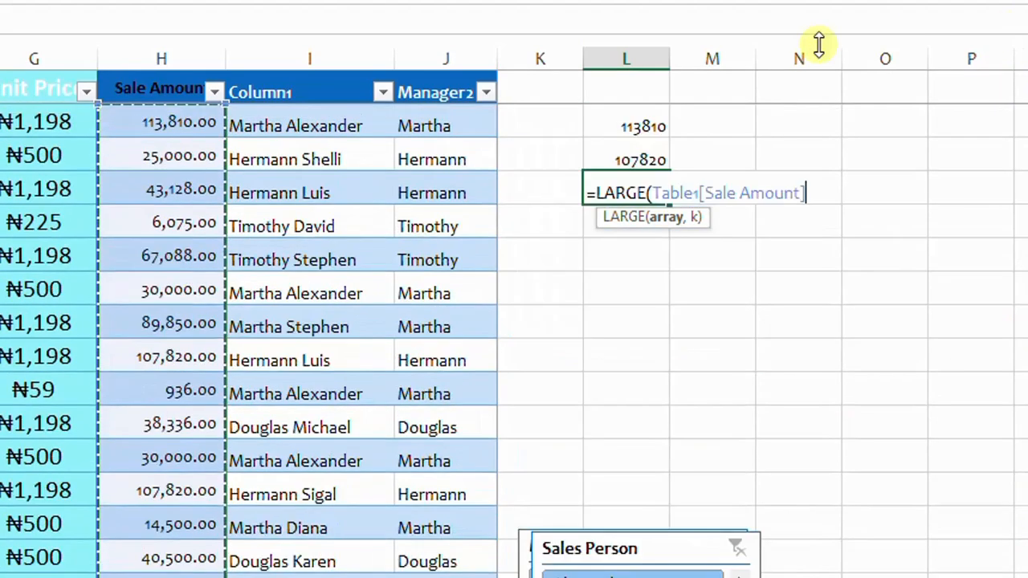
{"action": "type", "text": ","}
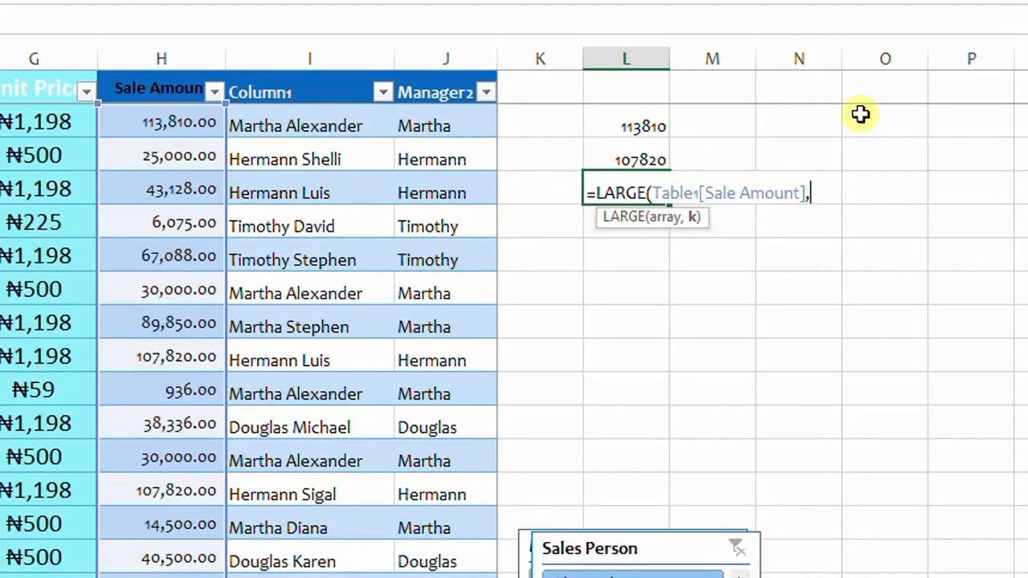
{"action": "type", "text": "3"}
{"action": "key", "text": "Return"}
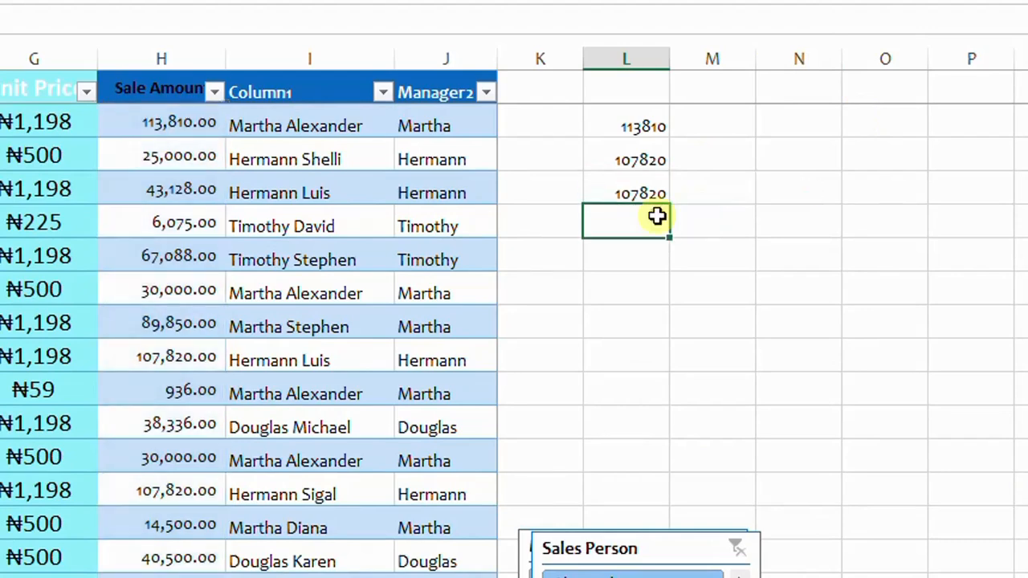
- In L5, enter =LARGE(Table1[Sale Amount],4) for the fourth largest sale amount
{"action": "type", "text": "="}
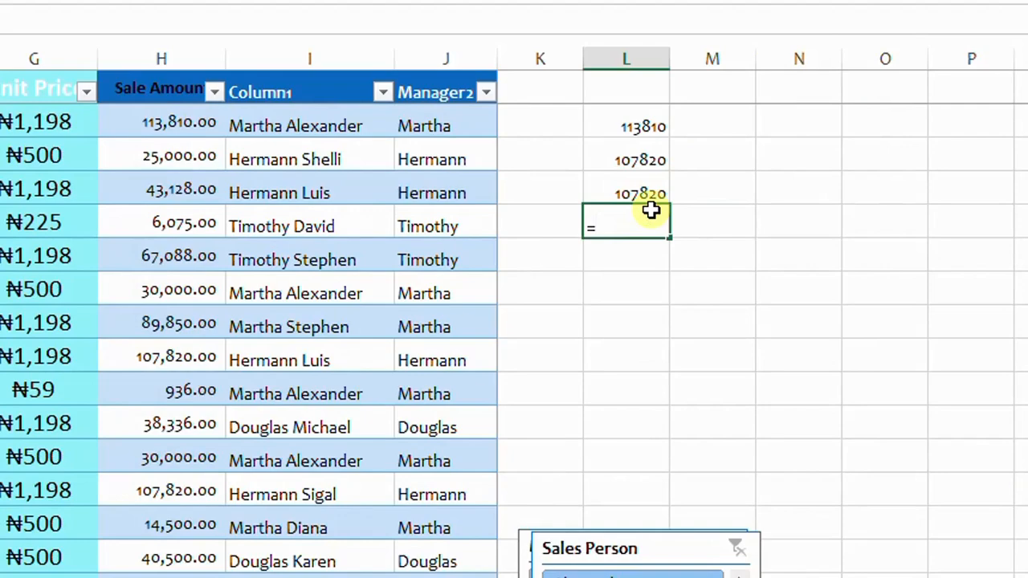
{"action": "type", "text": "larg"}
{"action": "key", "text": "Tab"}
{"action": "left_click_drag", "start_coordinate": [190, 127], "coordinate": [177, 573]}
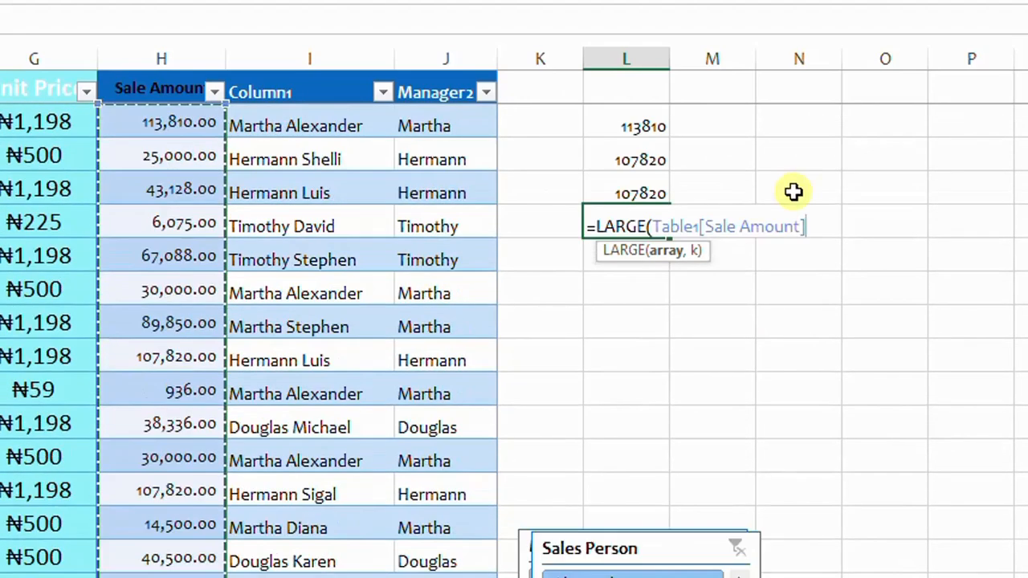
{"action": "type", "text": ","}
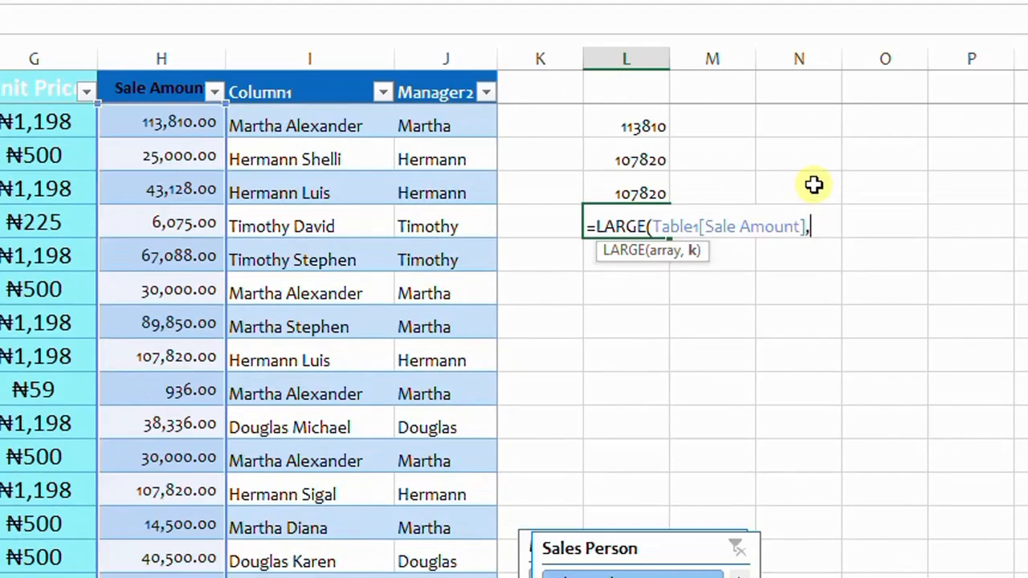
{"action": "type", "text": "4"}
{"action": "key", "text": "Return"}
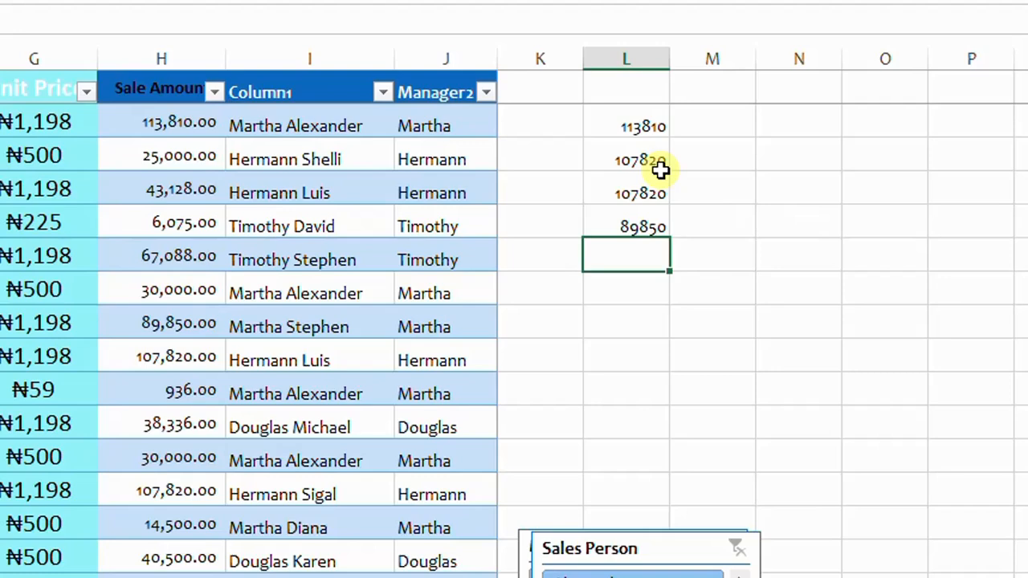
- Show formulas instead of values on the worksheet and inspect the first Sale Amount cell's formula
{"action": "left_click", "coordinate": [289, 283]}
{"action": "key", "text": "ctrl+grave"}
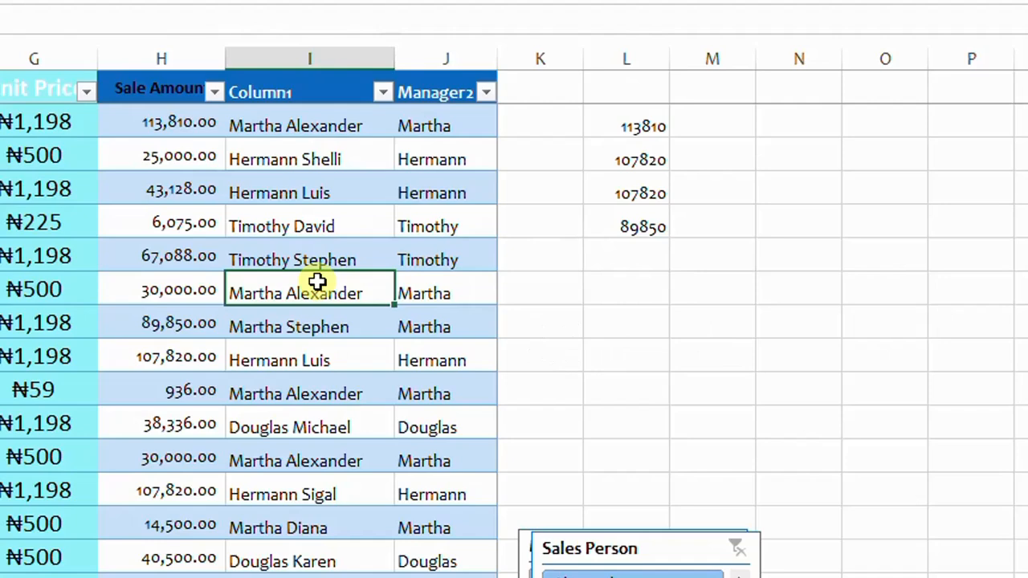
{"action": "key", "text": "ctrl+grave"}
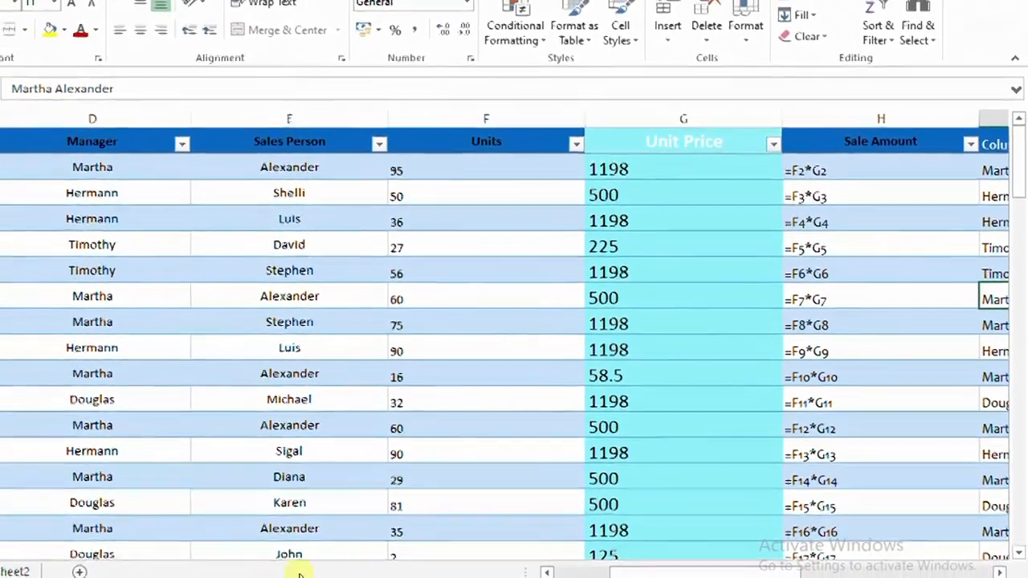
{"action": "left_click_drag", "start_coordinate": [640, 571], "coordinate": [713, 572]}
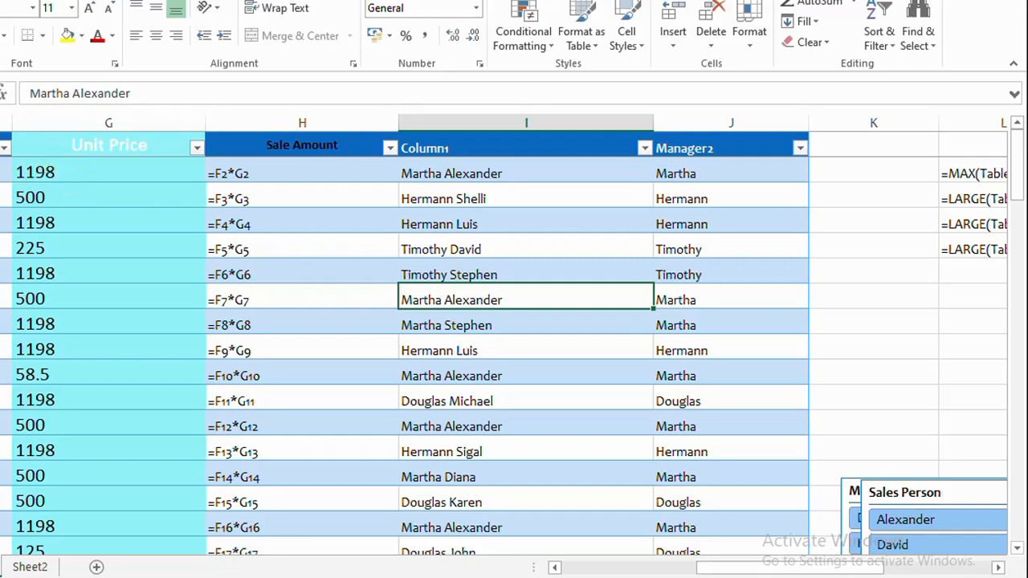
{"action": "double_click", "coordinate": [283, 173]}
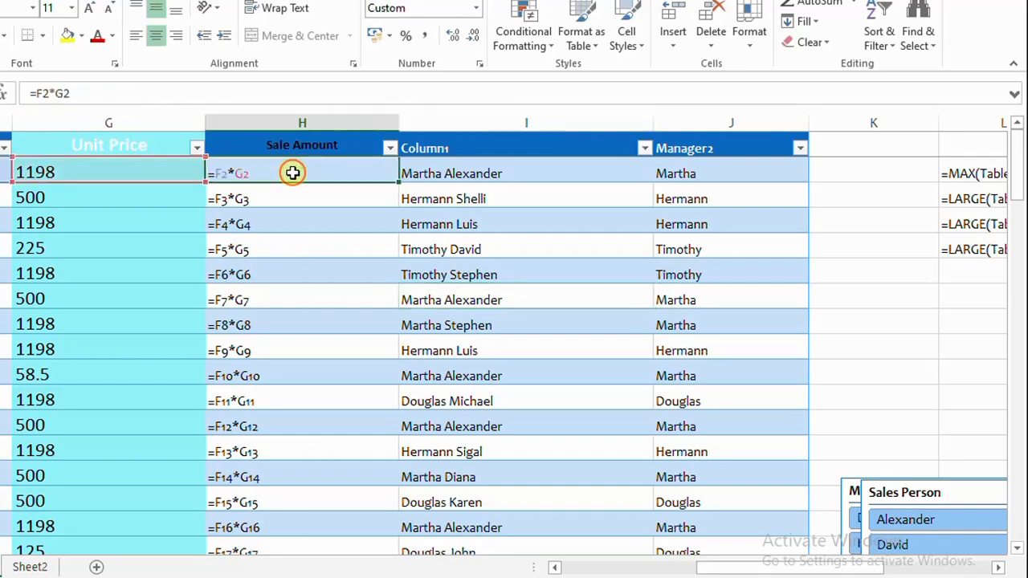
{"action": "left_click", "coordinate": [853, 352]}
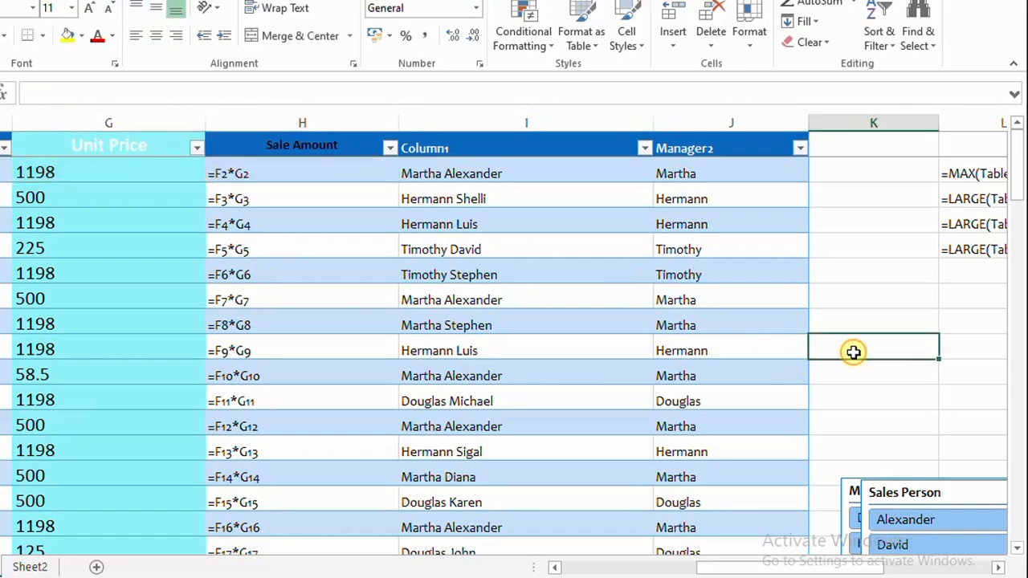